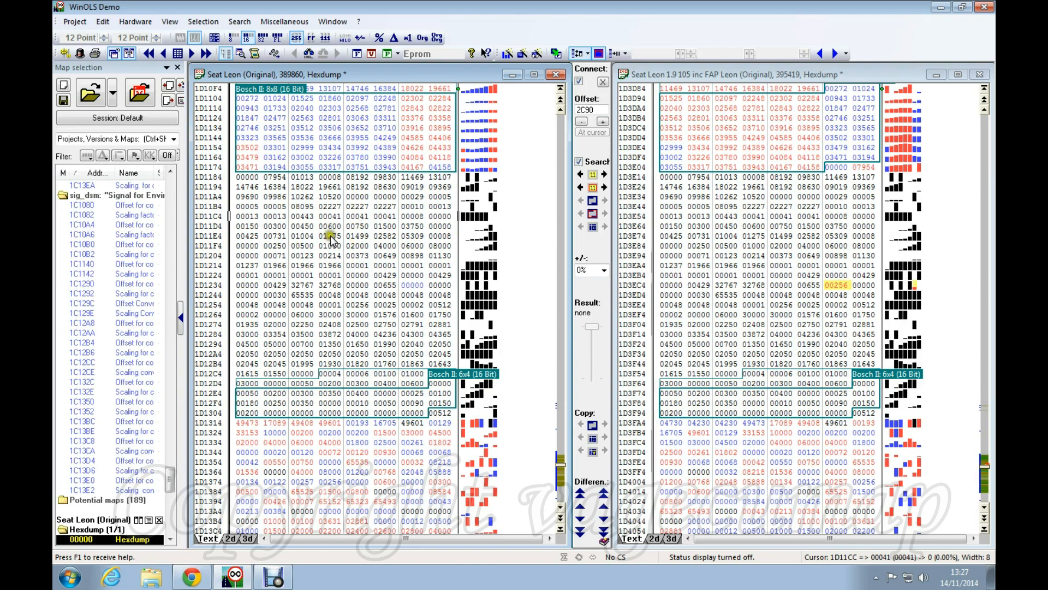
Compare the data block starting at 1D1184 in the 389860 hexdump with the block starting at 1D3E14 in the 395419 hexdump
{"action": "scroll", "coordinate": [355, 219], "scroll_direction": "down", "scroll_amount": 2}
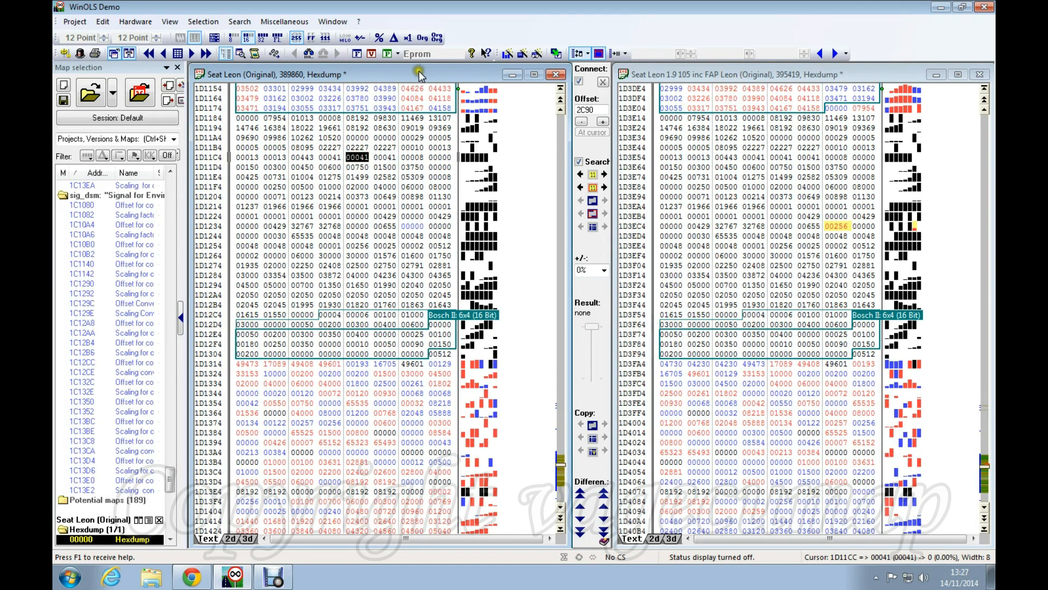
{"action": "scroll", "coordinate": [432, 147], "scroll_direction": "down", "scroll_amount": 1}
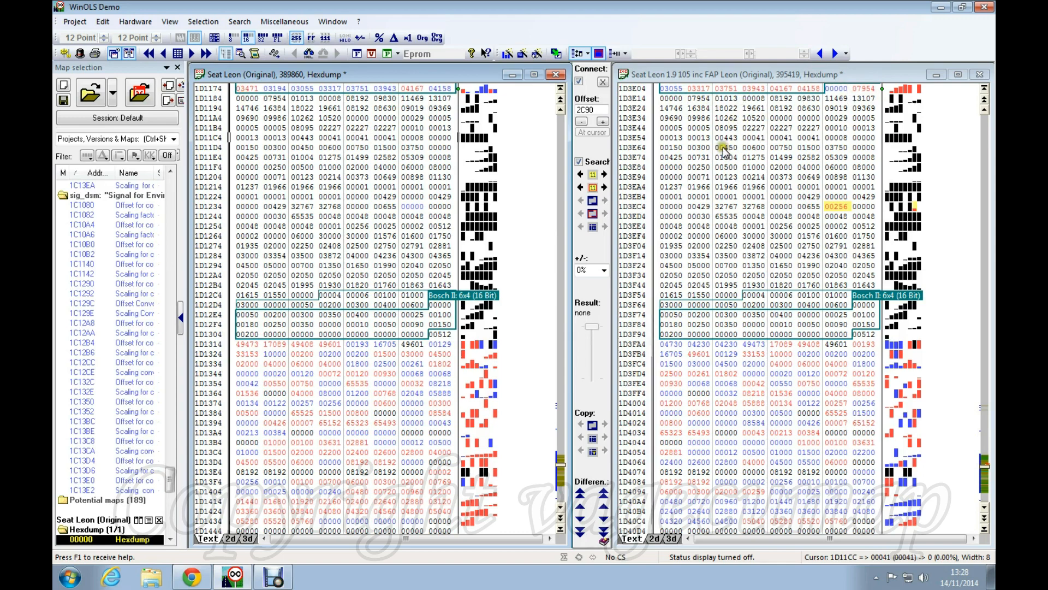
{"action": "left_click", "coordinate": [670, 99]}
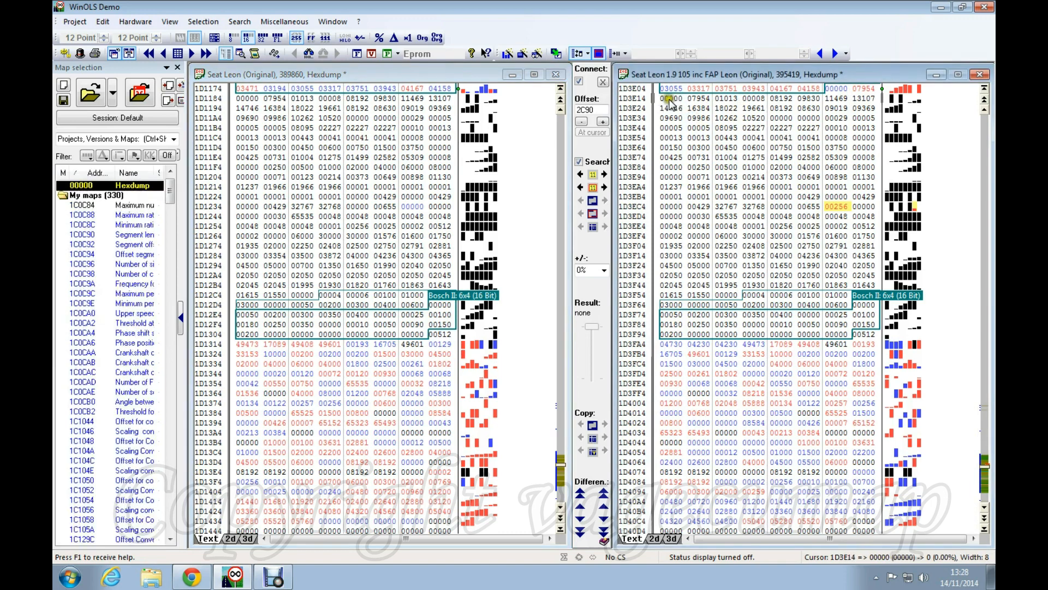
{"action": "left_click", "coordinate": [247, 98]}
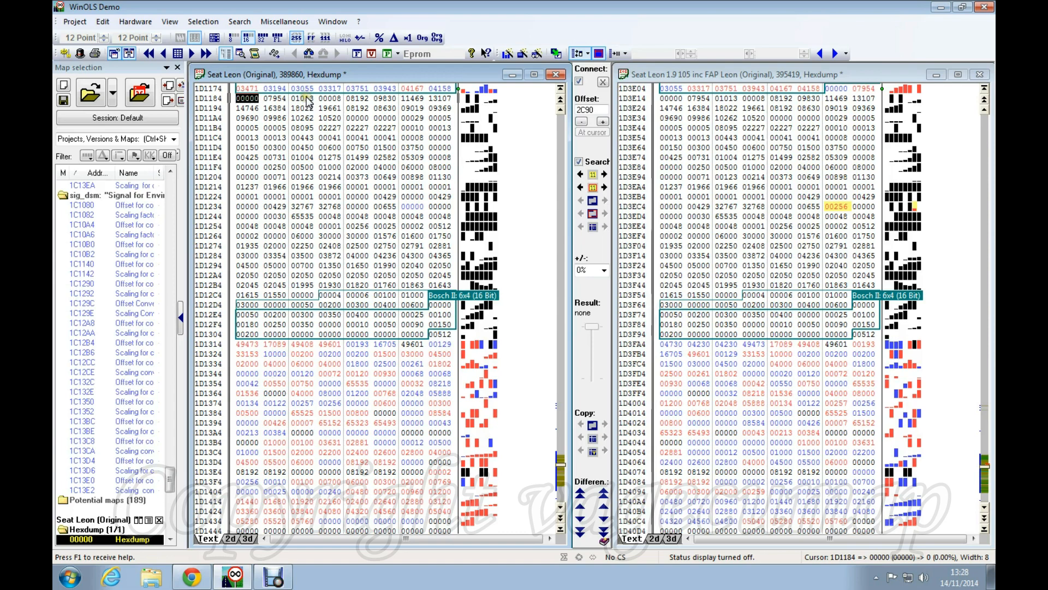
{"action": "left_click", "coordinate": [330, 99]}
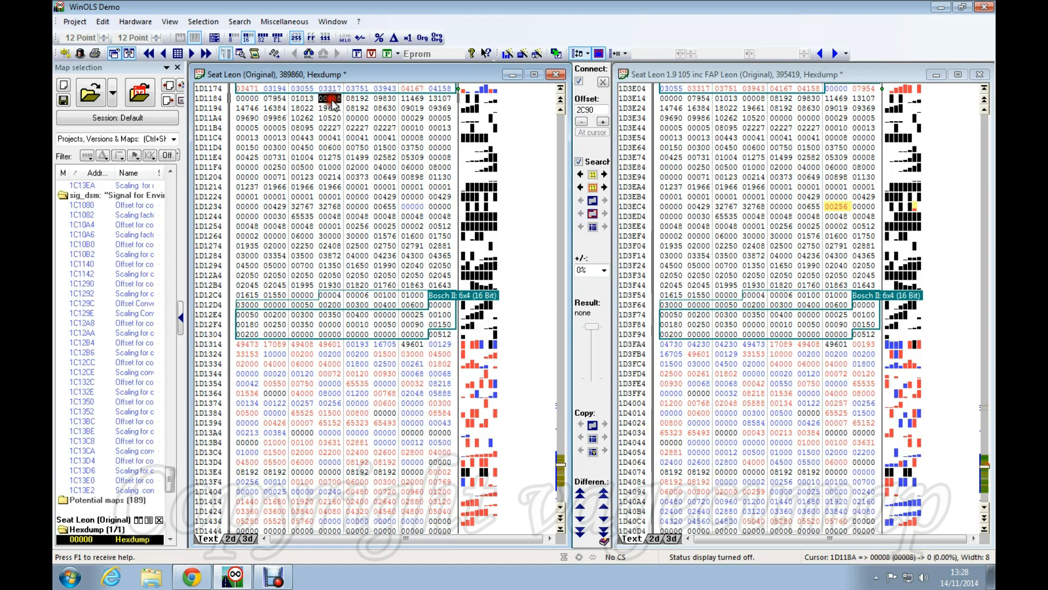
{"action": "left_click", "coordinate": [756, 99]}
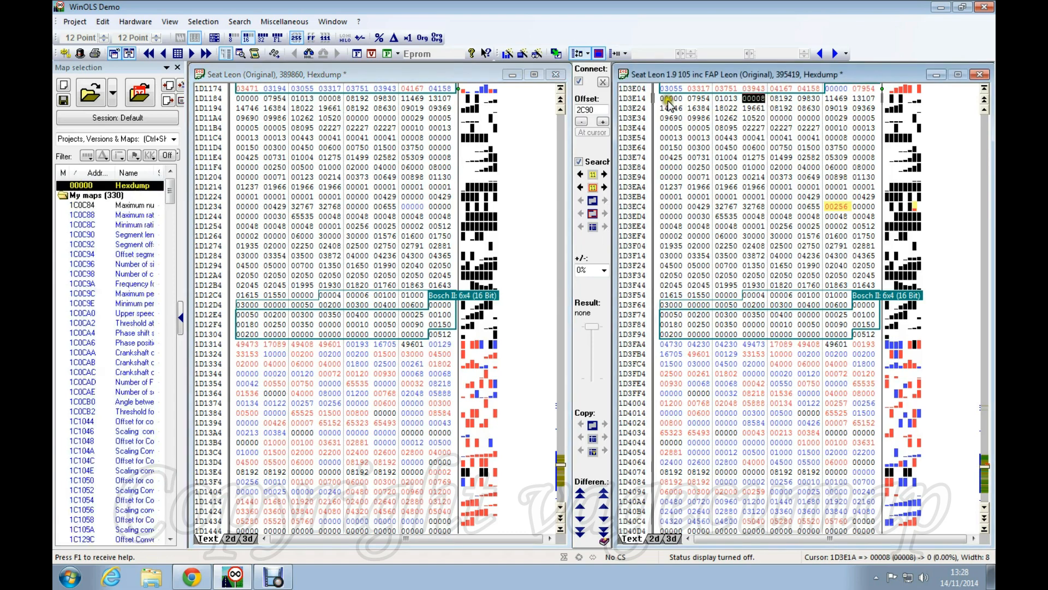
{"action": "left_click_drag", "start_coordinate": [670, 98], "coordinate": [845, 165]}
{"action": "left_click", "coordinate": [432, 176]}
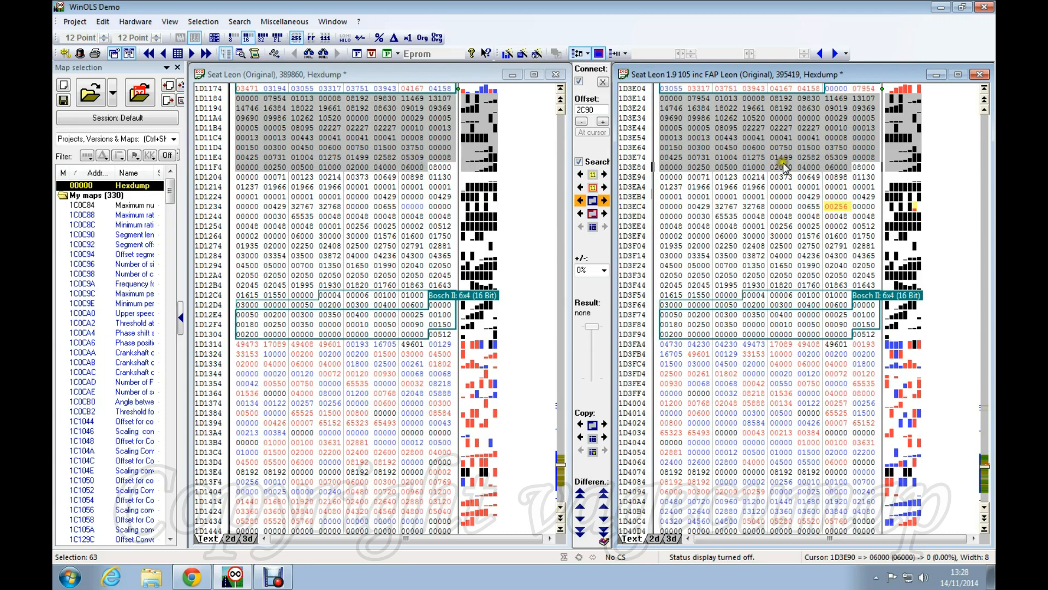
{"action": "left_click_drag", "start_coordinate": [835, 168], "coordinate": [732, 297]}
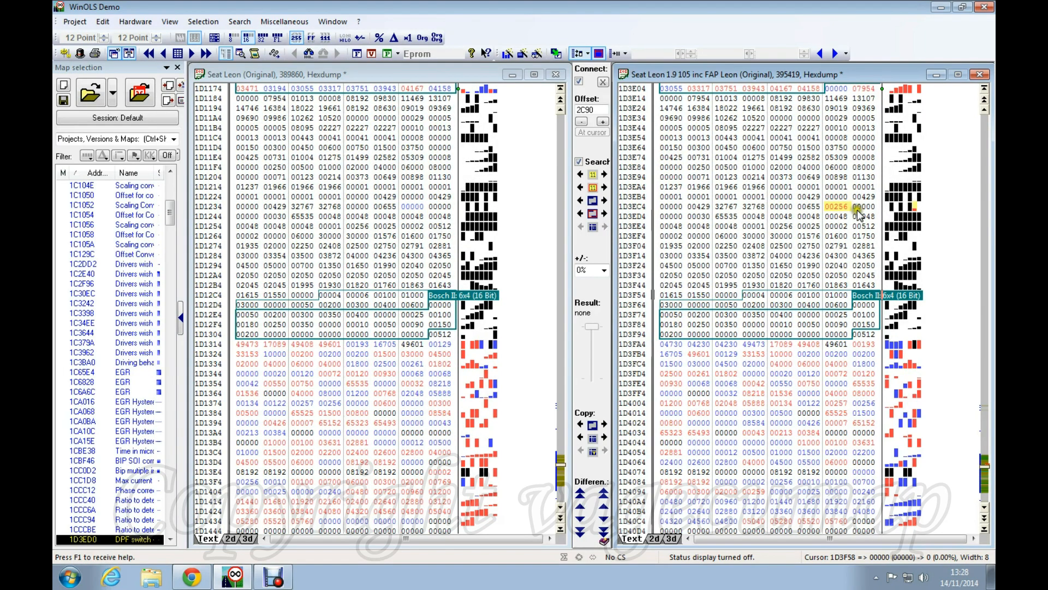
Compare the DPF switch value at 1D3ED0 in the 395419 file with the corresponding cell 1D1240 in the 389860 file
{"action": "left_click", "coordinate": [836, 207]}
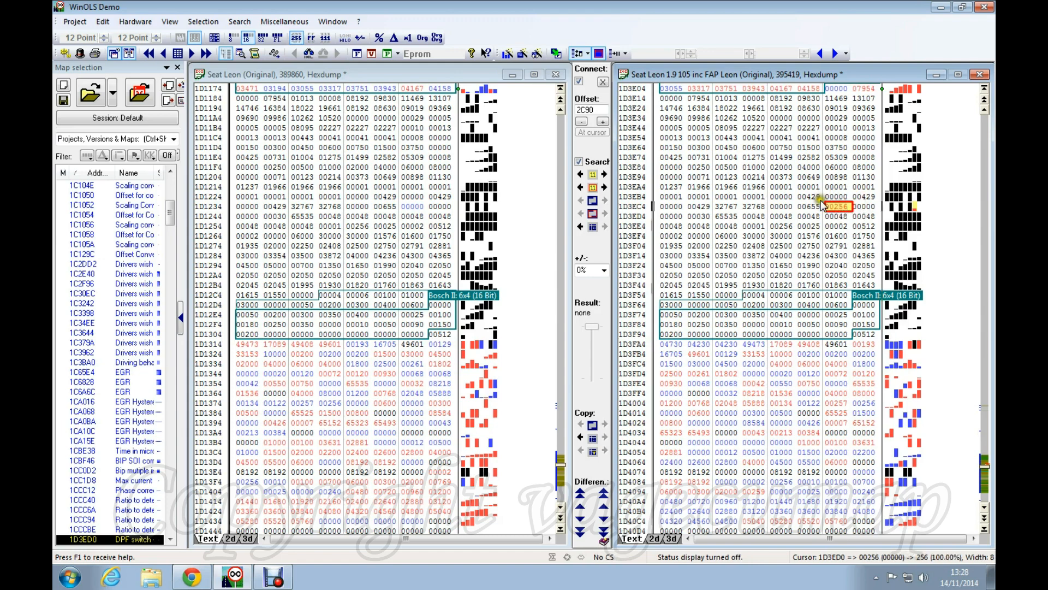
{"action": "left_click", "coordinate": [410, 206]}
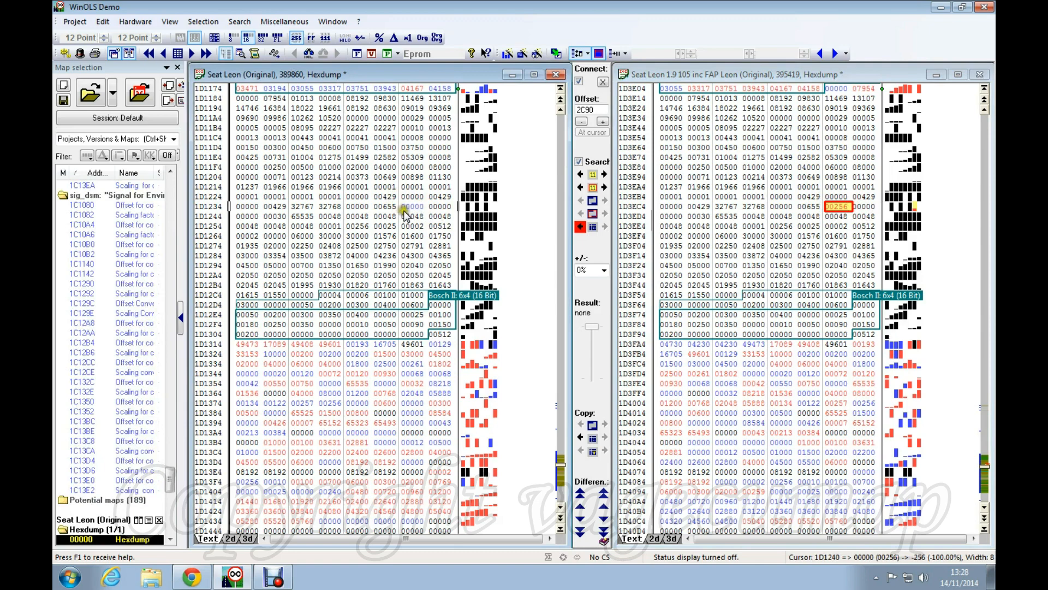
{"action": "left_click", "coordinate": [835, 209]}
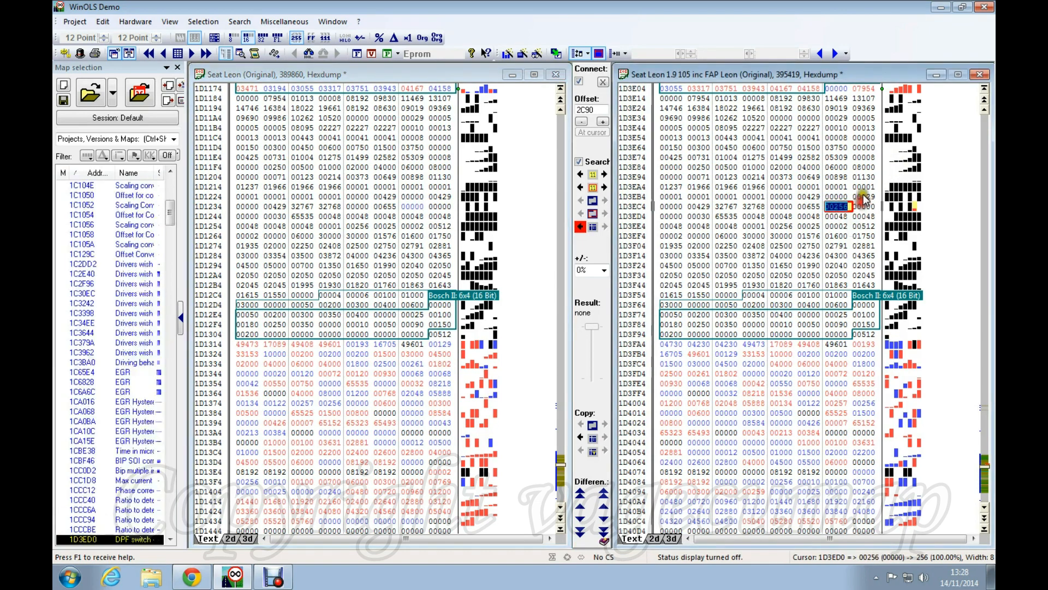
{"action": "left_click", "coordinate": [841, 216]}
{"action": "left_click", "coordinate": [840, 206]}
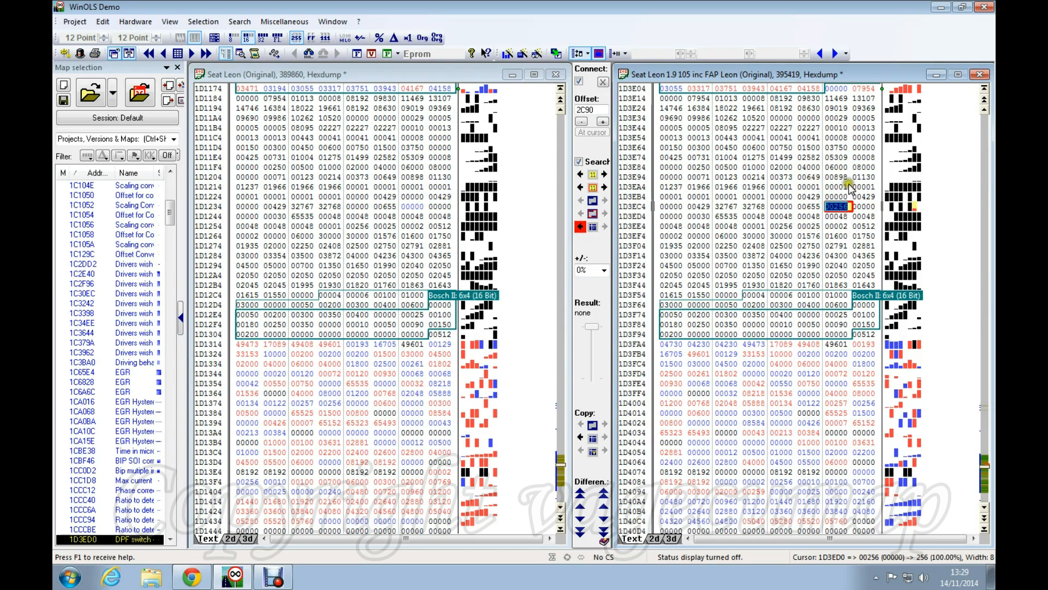
{"action": "left_click", "coordinate": [410, 207]}
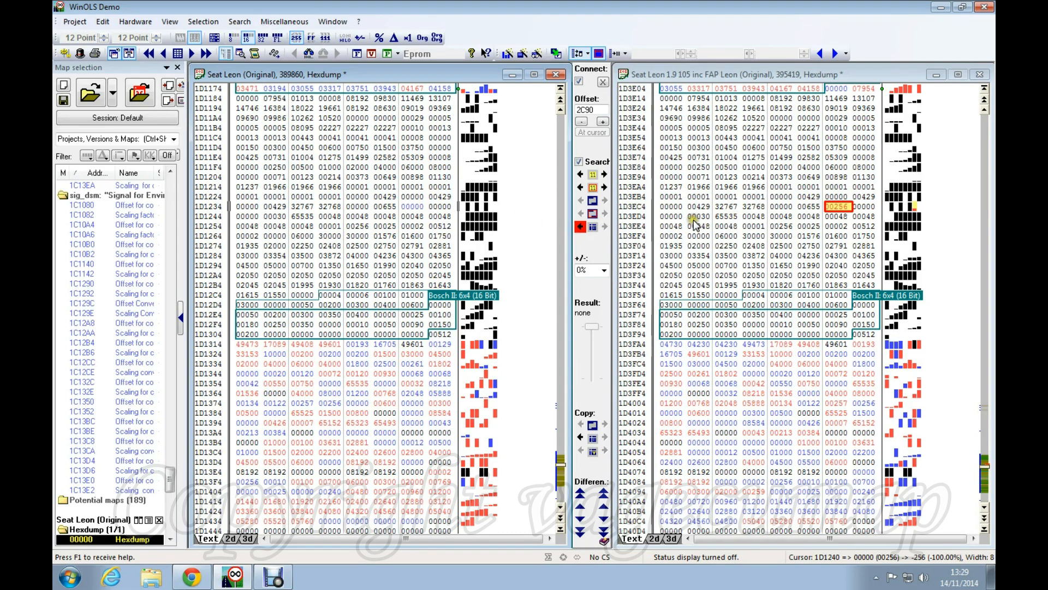
{"action": "left_click", "coordinate": [832, 209]}
{"action": "right_click", "coordinate": [836, 208]}
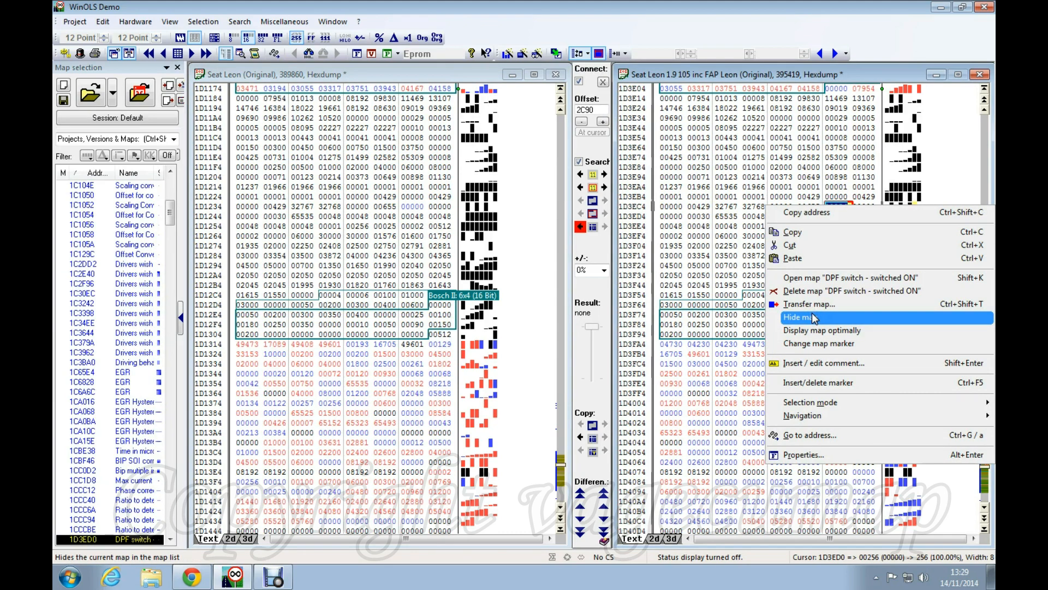
{"action": "key", "text": "Down"}
{"action": "key", "text": "Up"}
{"action": "key", "text": "Up"}
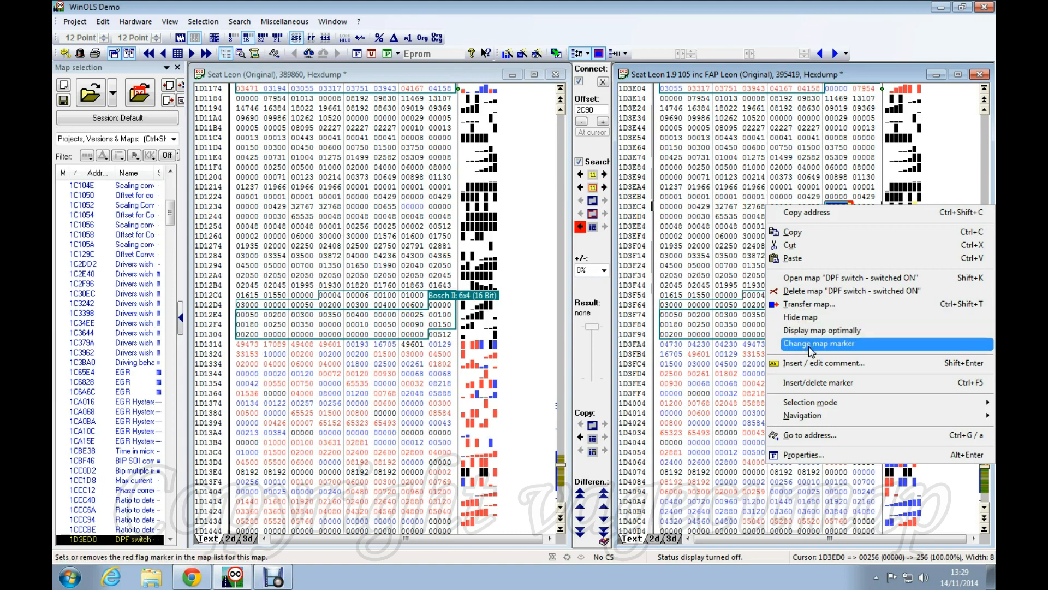
{"action": "left_click", "coordinate": [854, 349]}
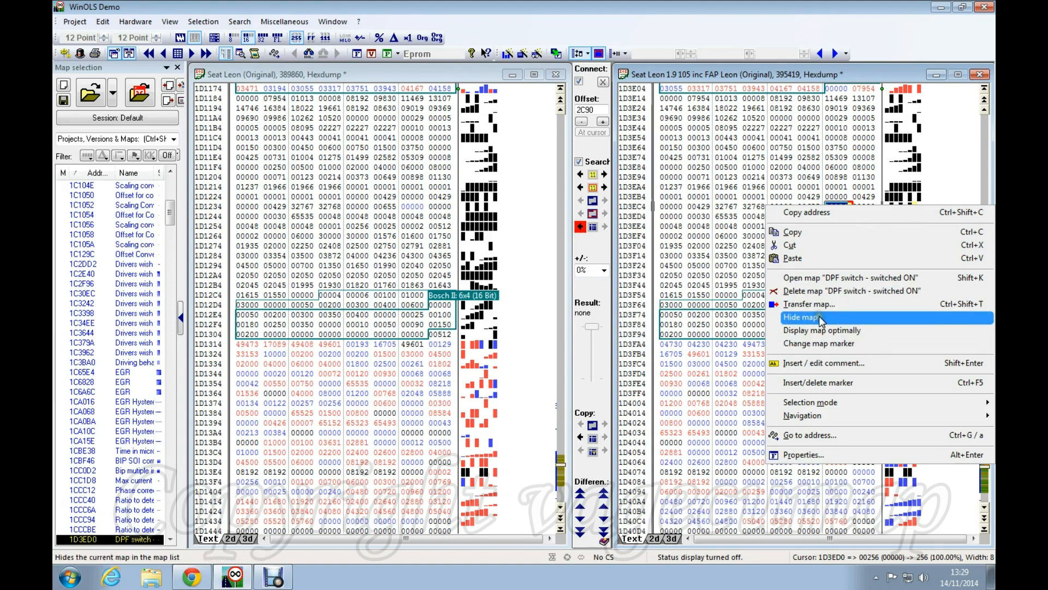
{"action": "left_click", "coordinate": [360, 210]}
{"action": "left_click", "coordinate": [411, 207]}
{"action": "right_click", "coordinate": [412, 207]}
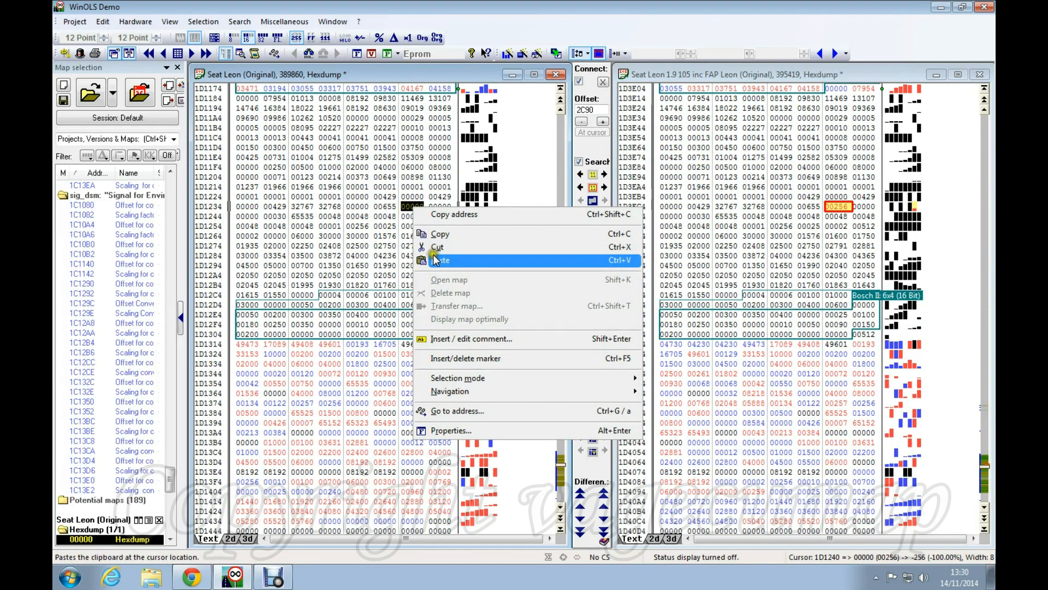
{"action": "left_click", "coordinate": [407, 212]}
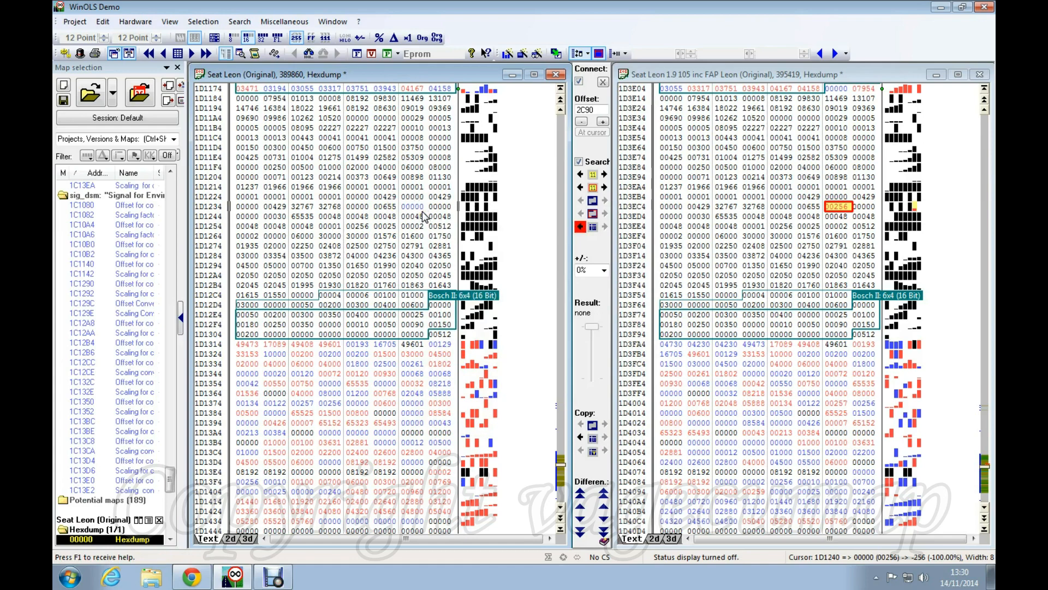
Create a map from the single value at 1D1240 in the 389860 hexdump and close its map window
{"action": "key", "text": "shift+Right"}
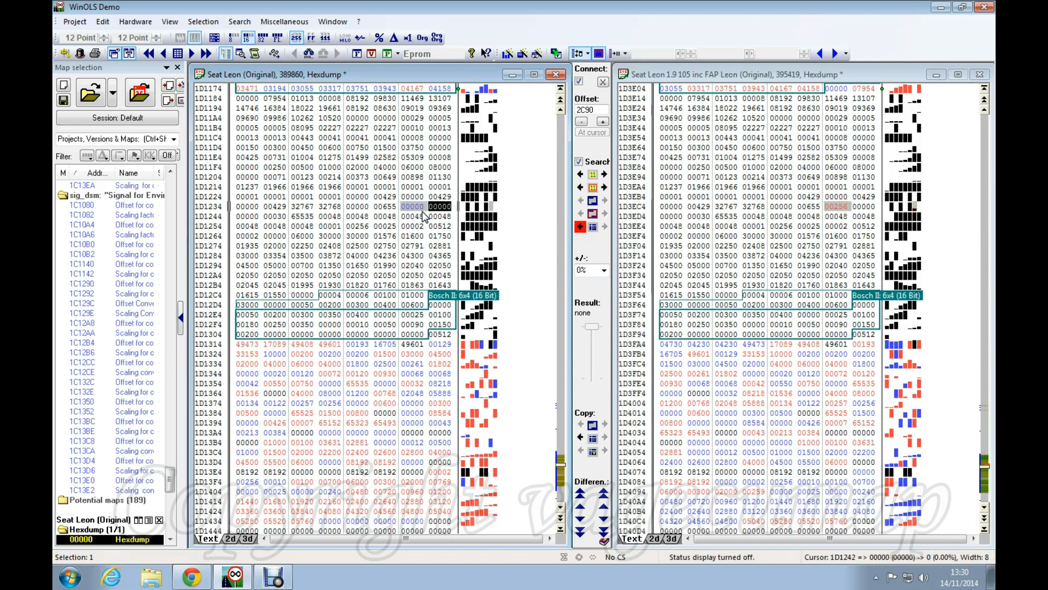
{"action": "key", "text": "k"}
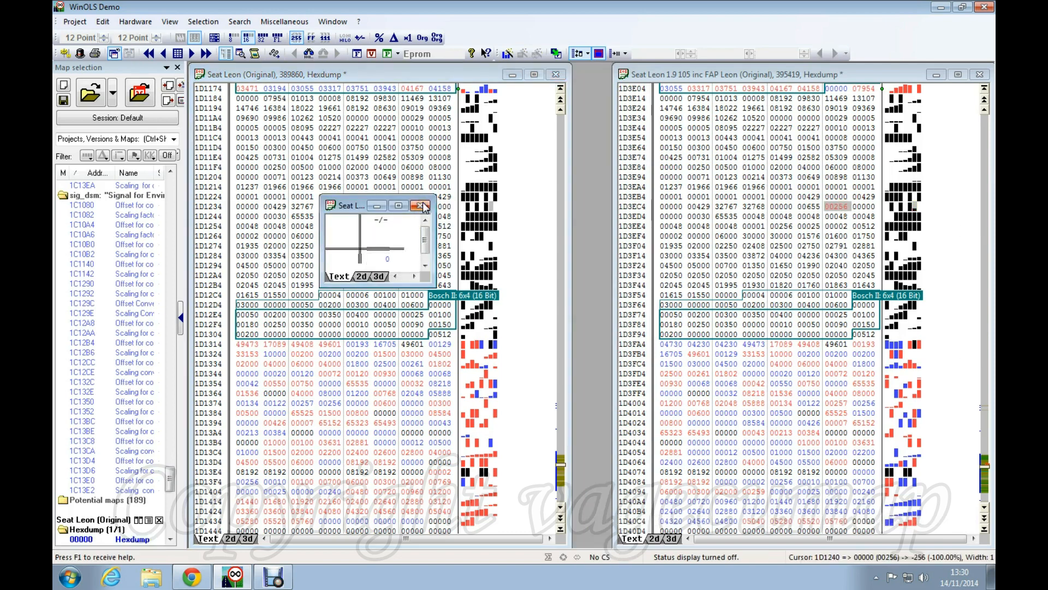
{"action": "left_click", "coordinate": [424, 206]}
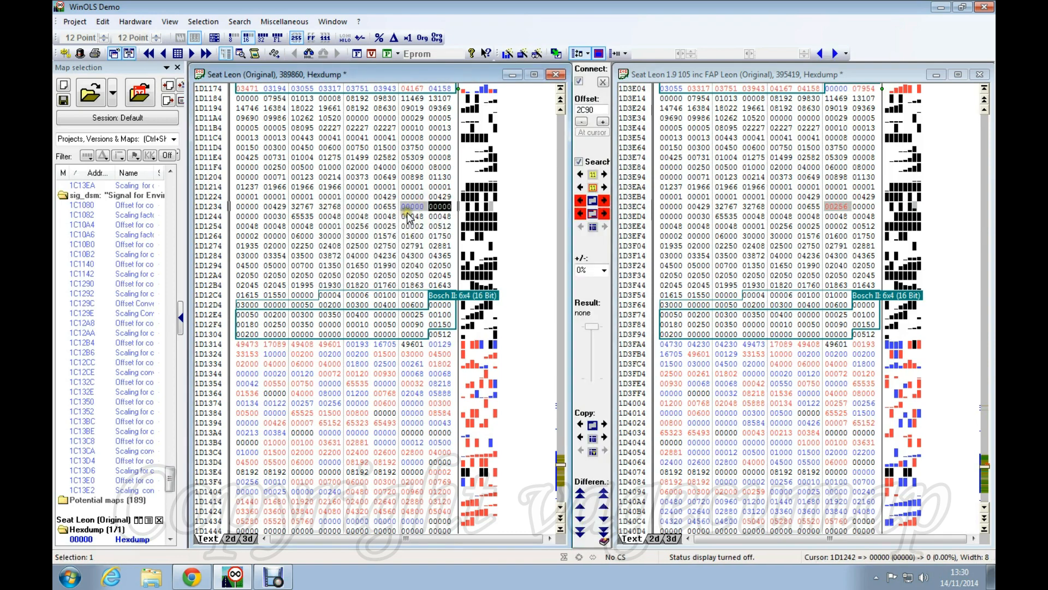
Transfer the DPF switch map at 1D3ED0 to the connected 389860 project, including the map structure but without any values
{"action": "left_click", "coordinate": [410, 206]}
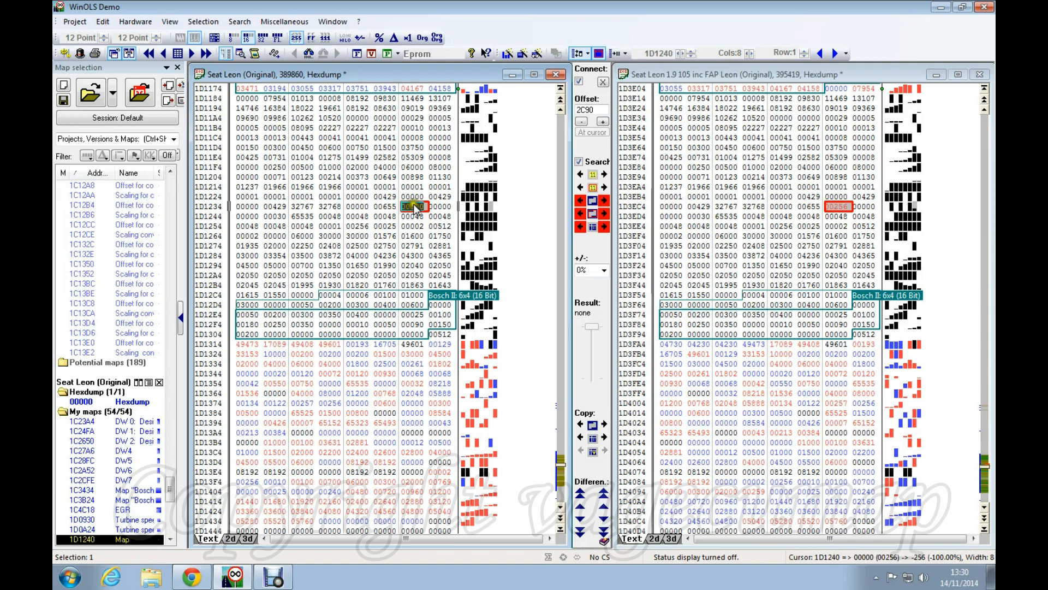
{"action": "right_click", "coordinate": [417, 208]}
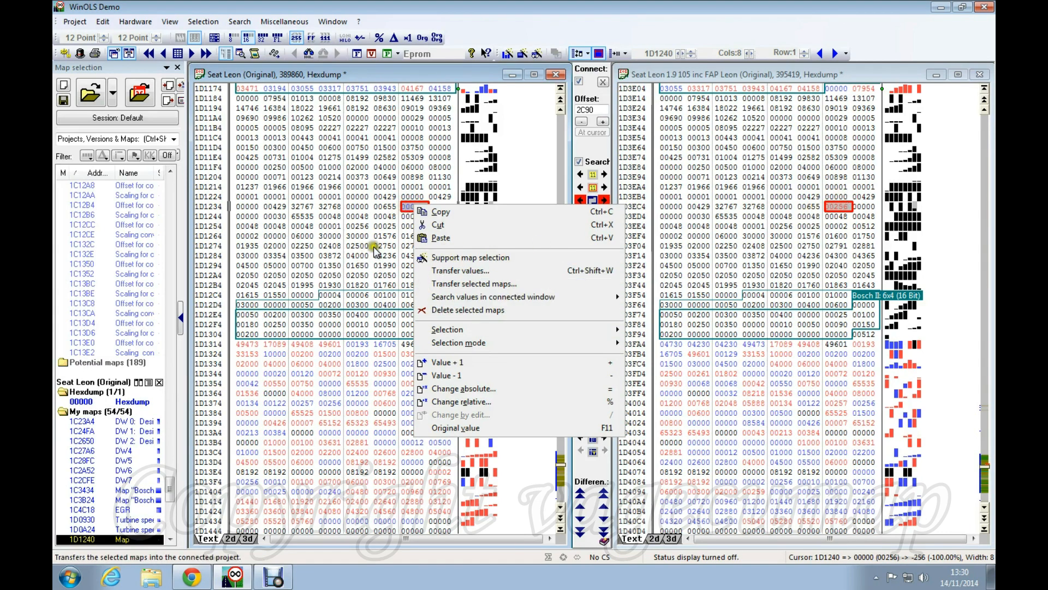
{"action": "left_click", "coordinate": [357, 235]}
{"action": "left_click", "coordinate": [840, 207]}
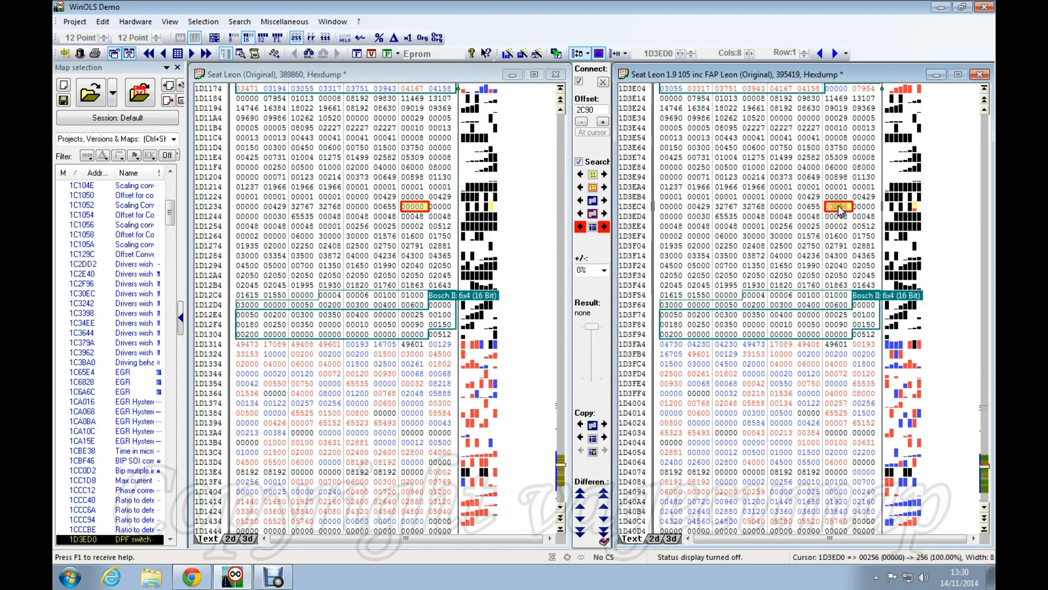
{"action": "right_click", "coordinate": [840, 209]}
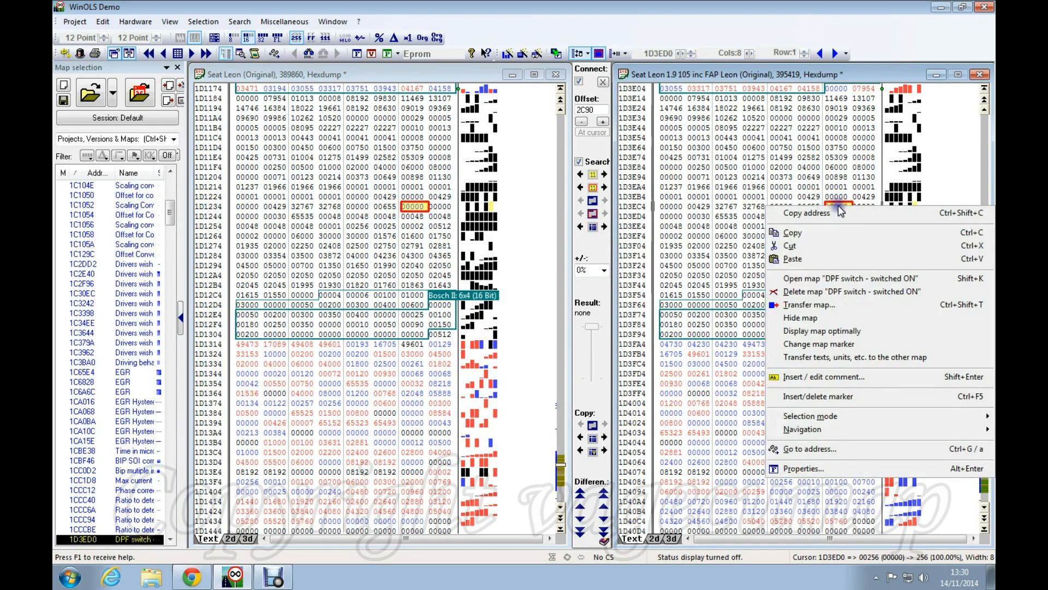
{"action": "left_click", "coordinate": [804, 305]}
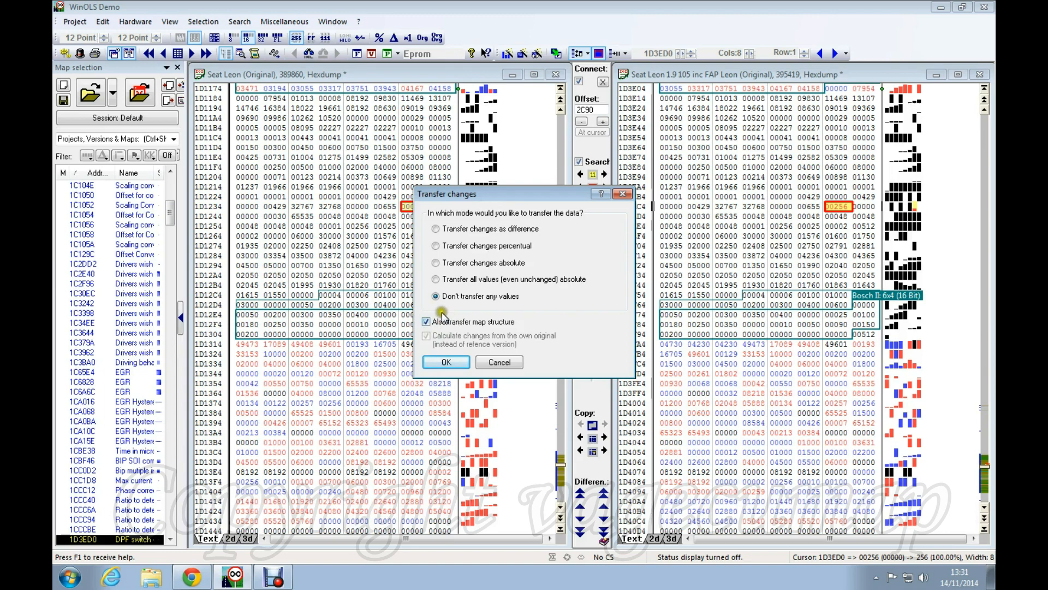
{"action": "left_click", "coordinate": [457, 363]}
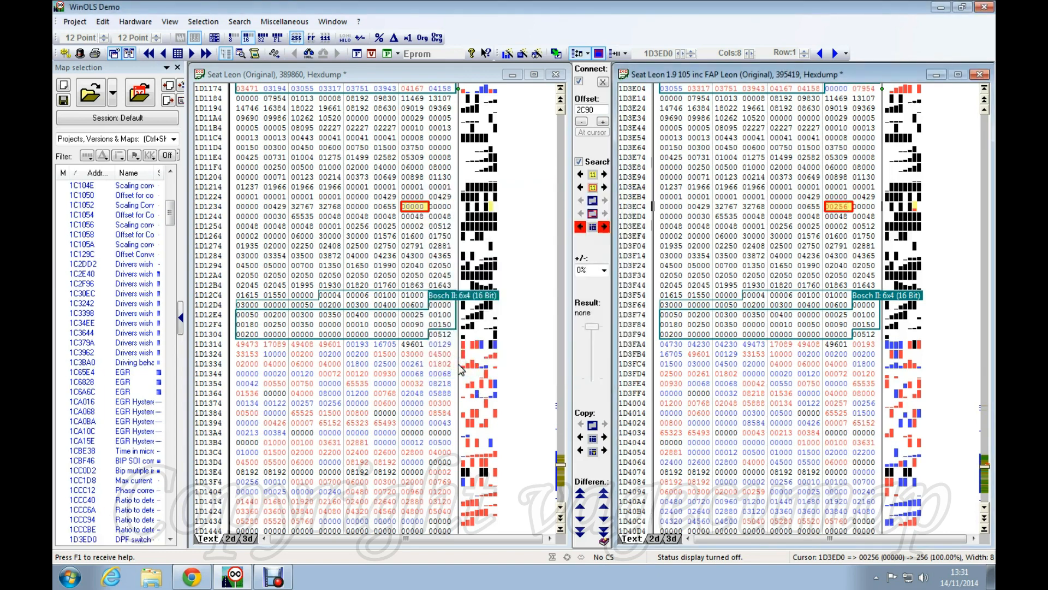
Check the transferred DPF switch map at 1D1240 against the source map at 1D3ED0
{"action": "left_click", "coordinate": [835, 208]}
{"action": "left_click", "coordinate": [415, 206]}
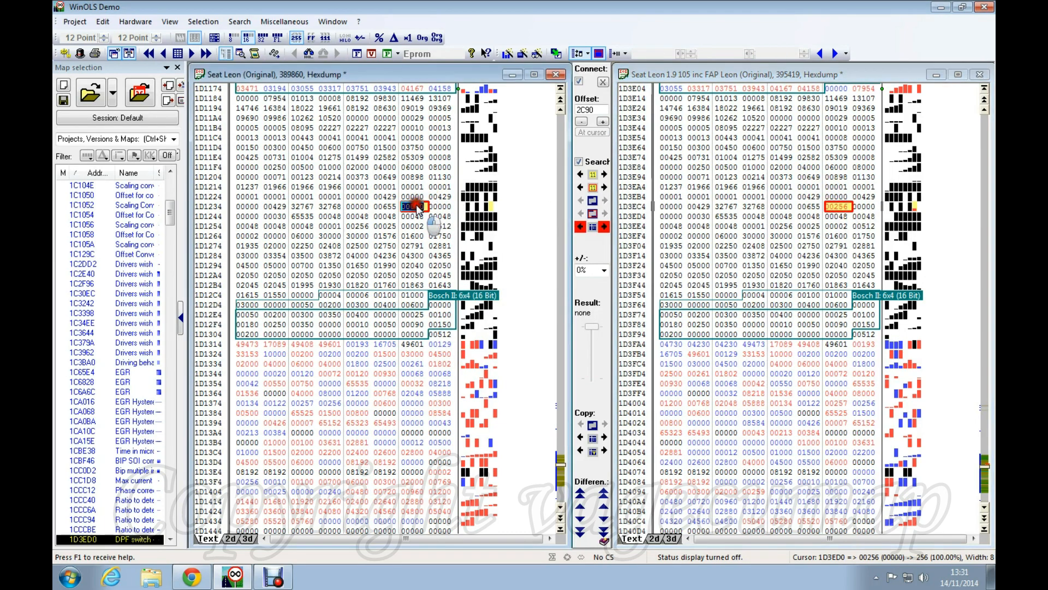
{"action": "left_click", "coordinate": [840, 207]}
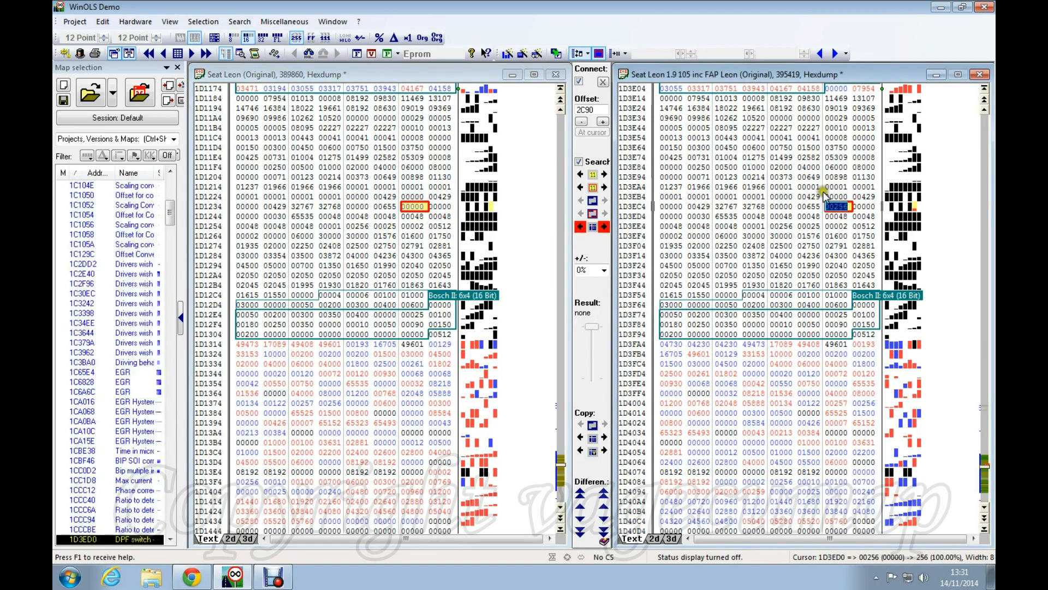
{"action": "left_click", "coordinate": [418, 207]}
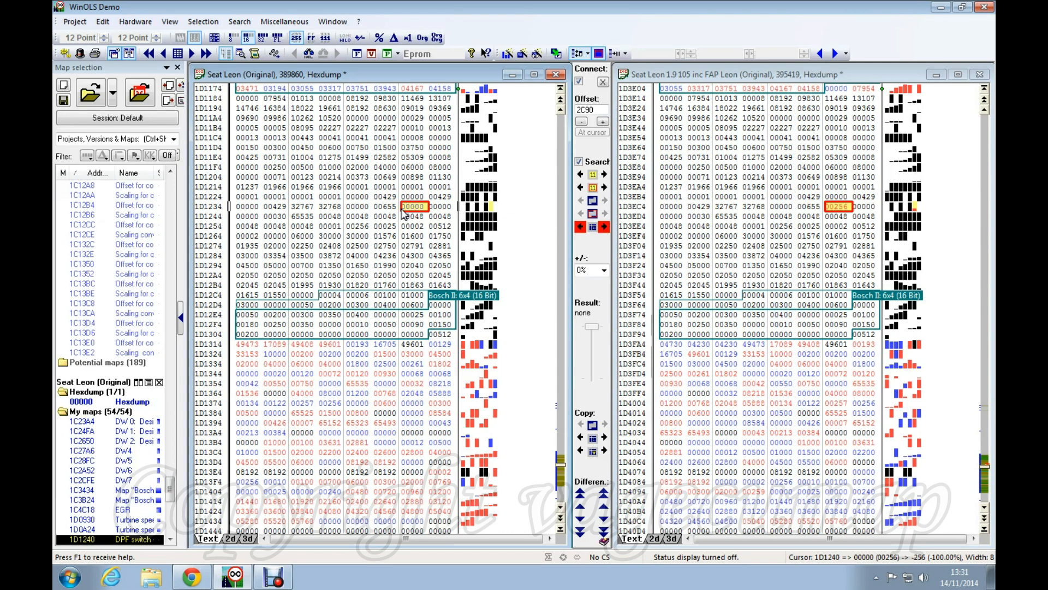
{"action": "left_click", "coordinate": [844, 212]}
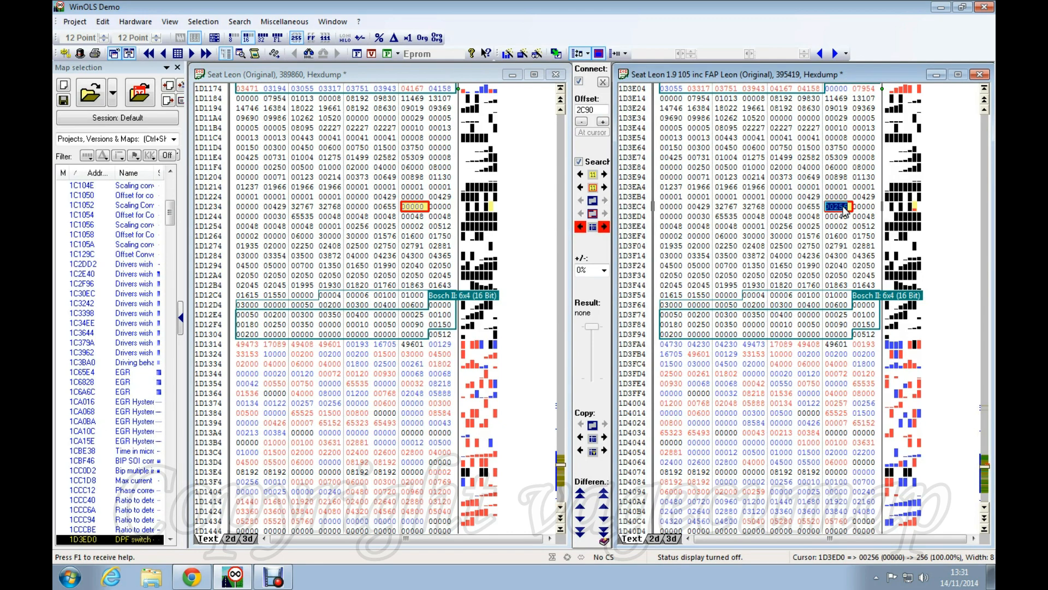
{"action": "left_click", "coordinate": [413, 208]}
{"action": "left_click", "coordinate": [418, 208]}
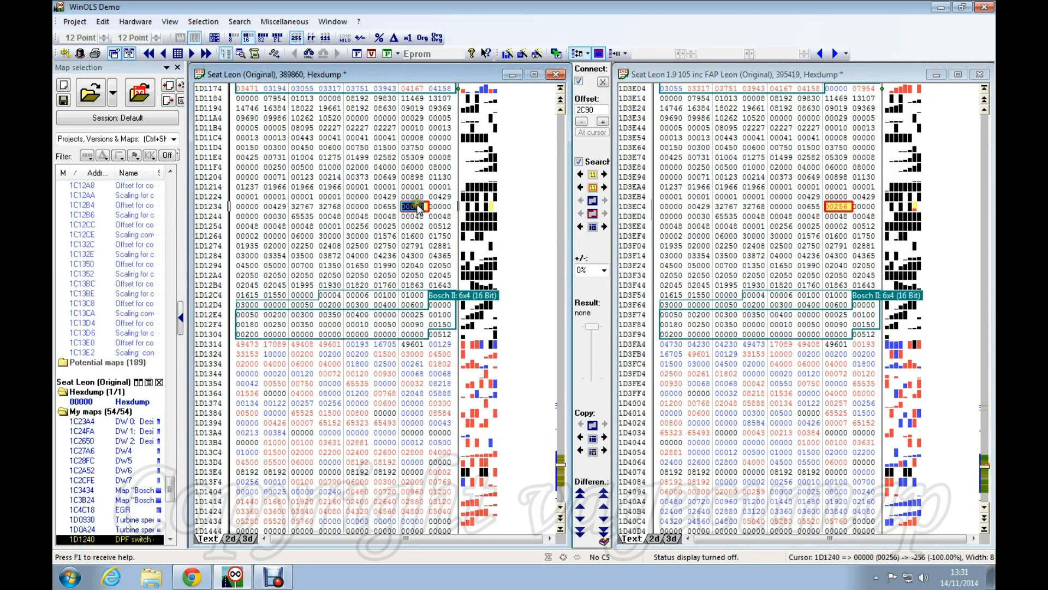
Rename the map at 1D1240 in the 389860 file as "DPF switch - switched OFF" and close its map window
{"action": "double_click", "coordinate": [418, 208]}
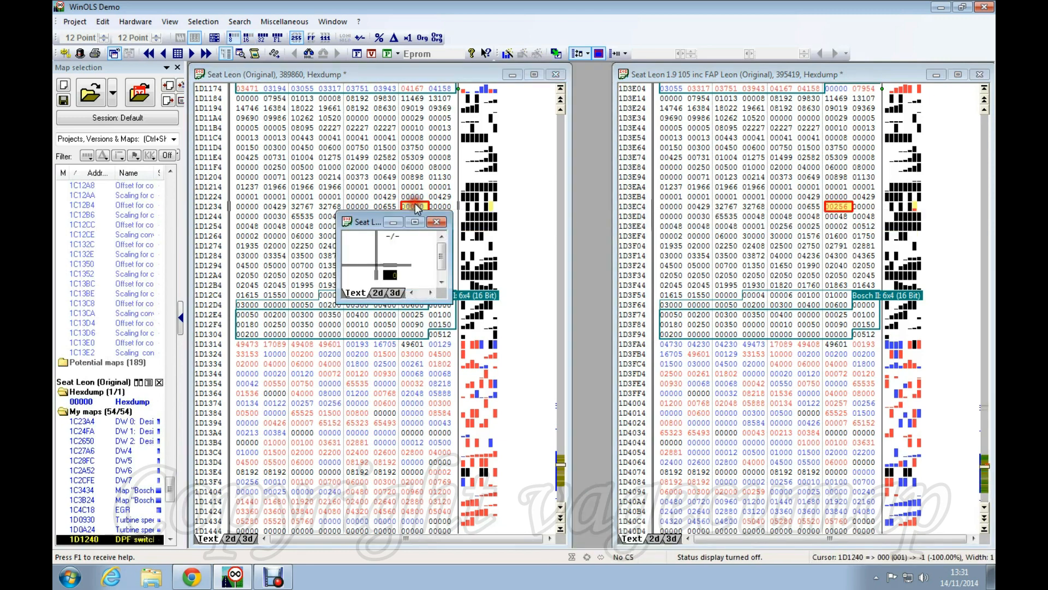
{"action": "left_click", "coordinate": [394, 273]}
{"action": "double_click", "coordinate": [393, 272]}
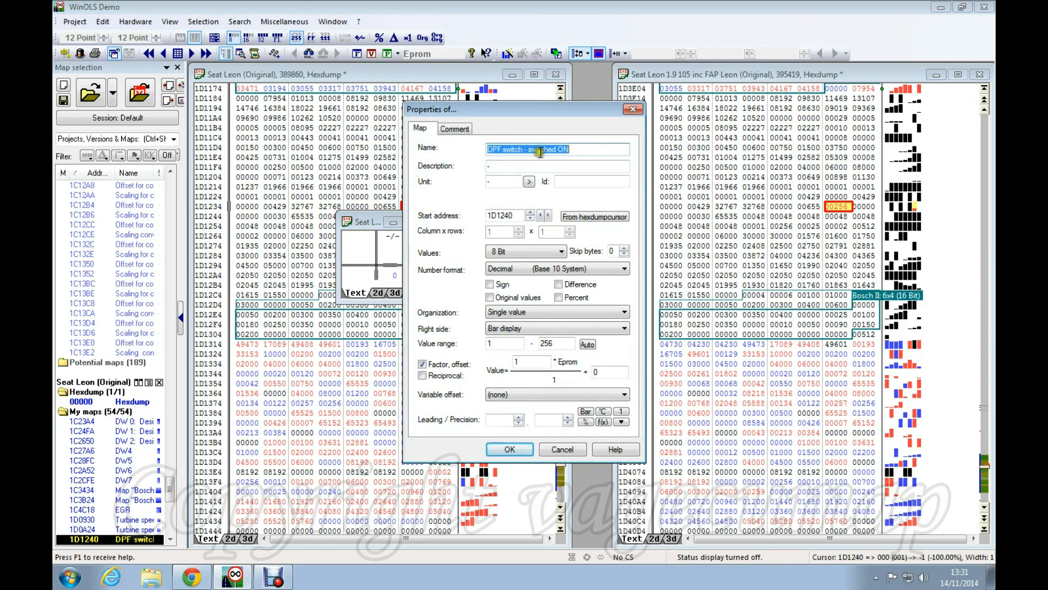
{"action": "left_click", "coordinate": [571, 145]}
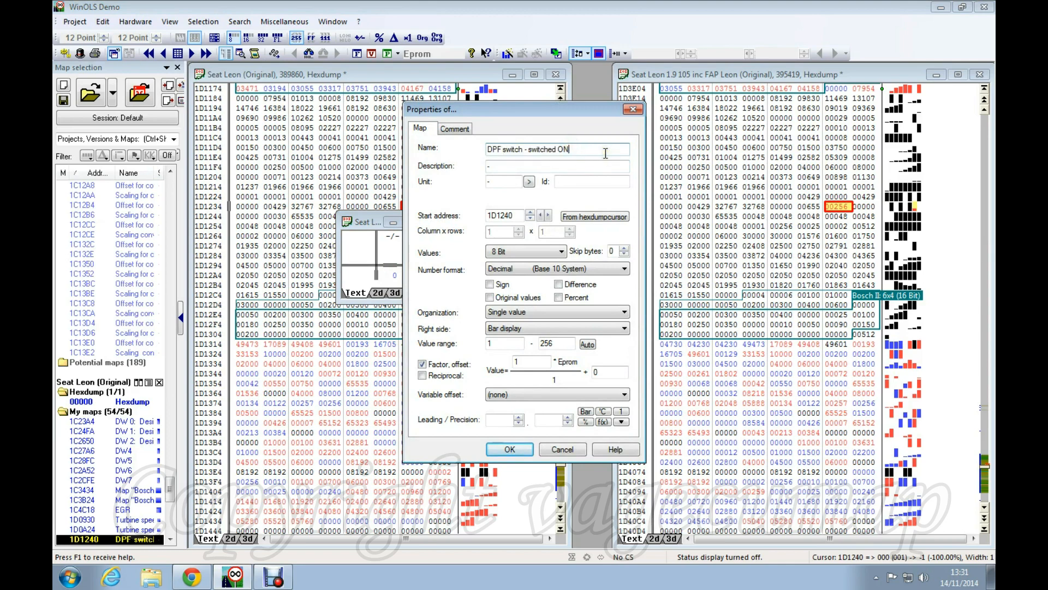
{"action": "type", "text": "FF"}
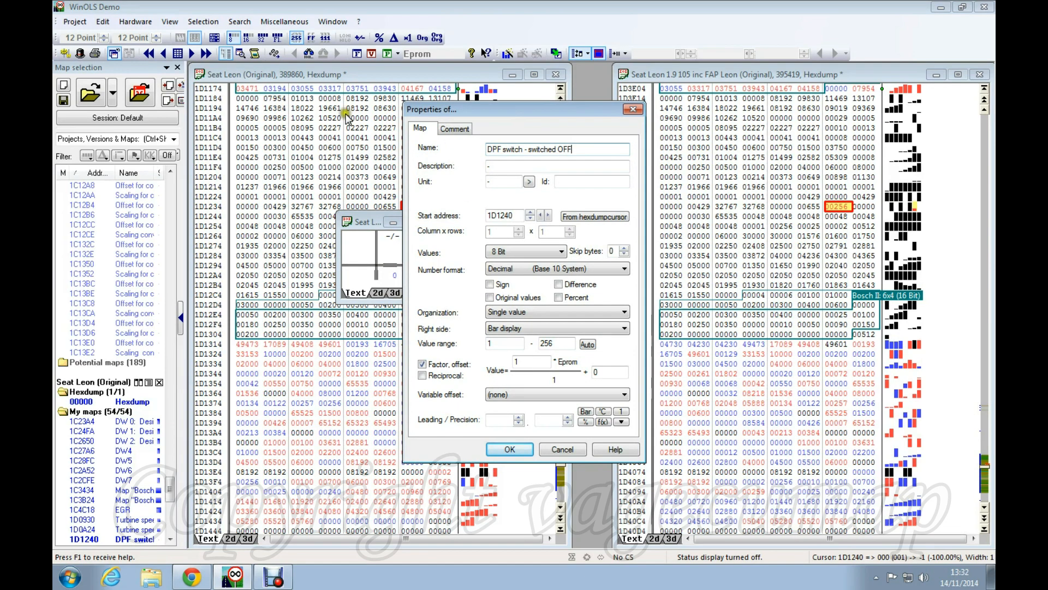
{"action": "left_click", "coordinate": [518, 449]}
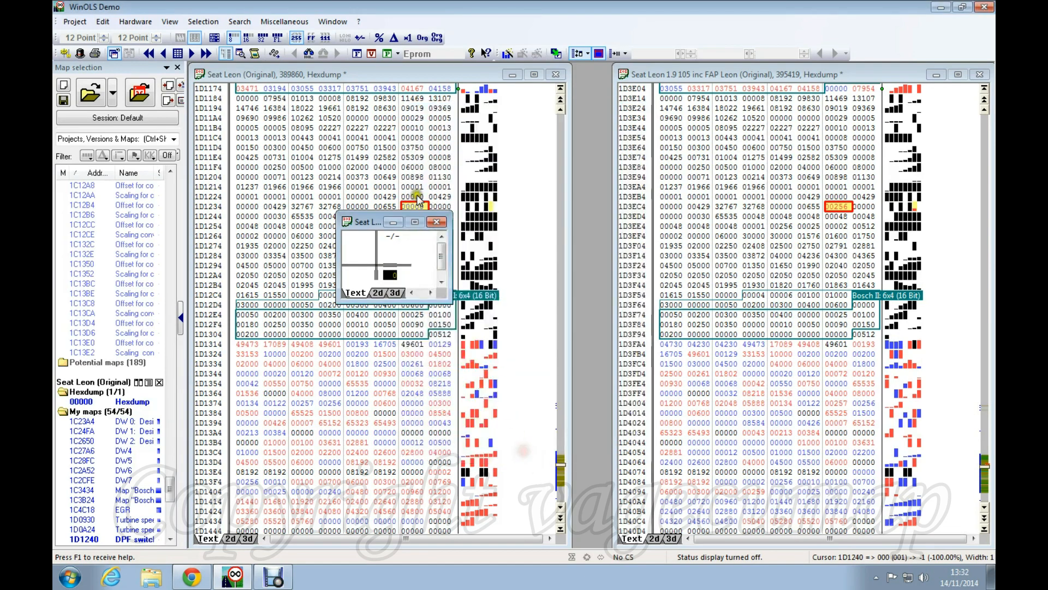
{"action": "left_click", "coordinate": [436, 222]}
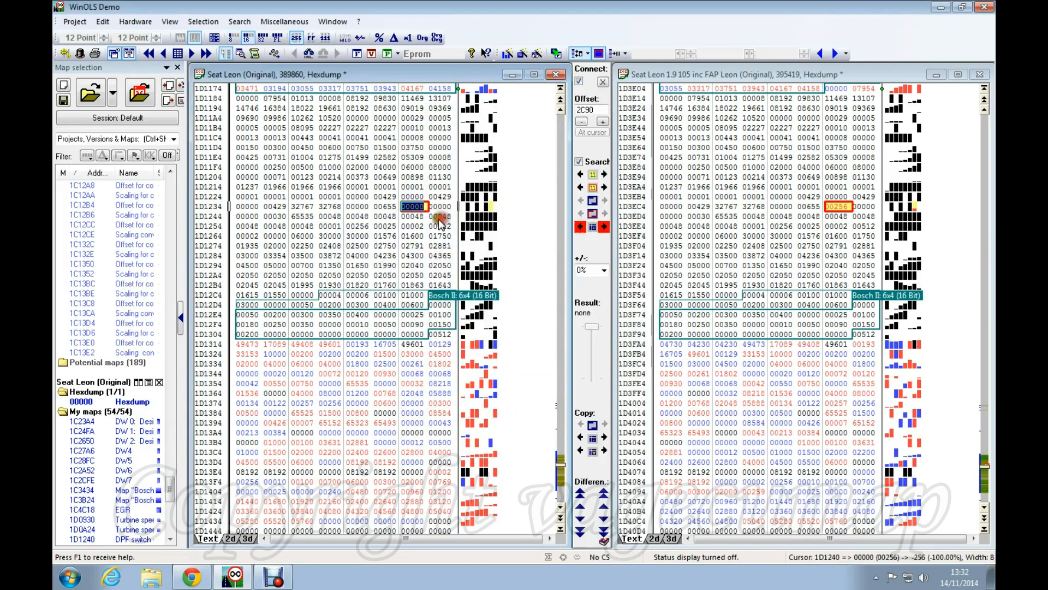
Transfer all values of the 1D1240 map absolutely to 1D3ED0 in the 395419 file, including map structure, always applying changes to protected memory
{"action": "left_click", "coordinate": [845, 207]}
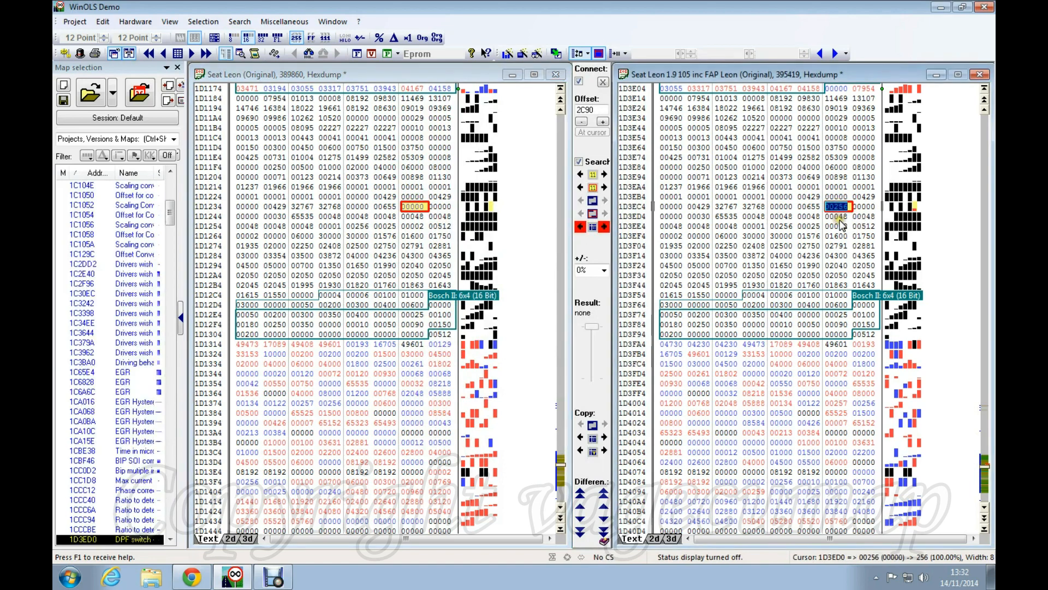
{"action": "left_click", "coordinate": [412, 207]}
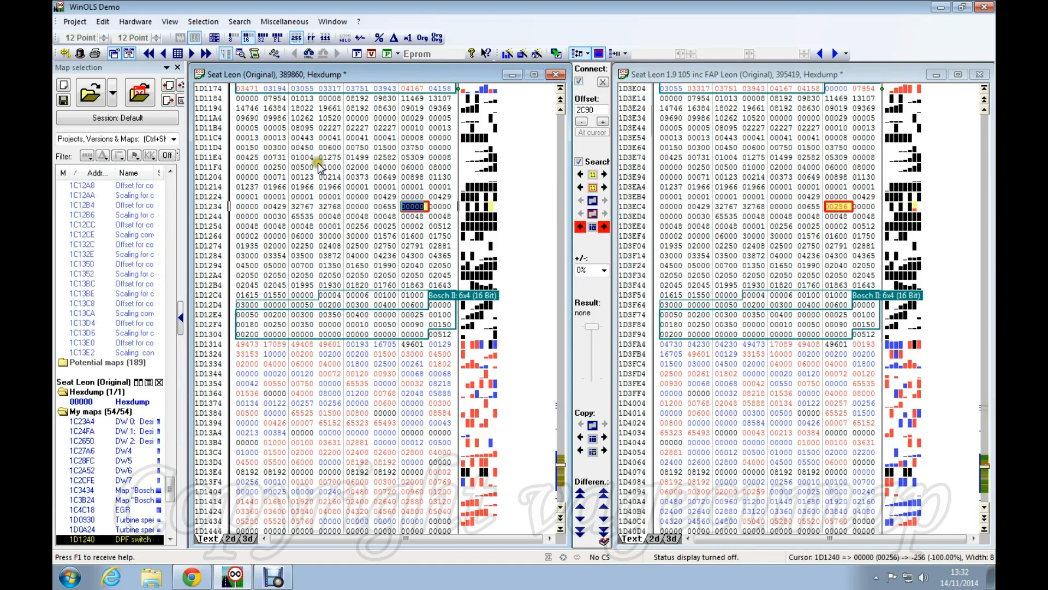
{"action": "right_click", "coordinate": [412, 208]}
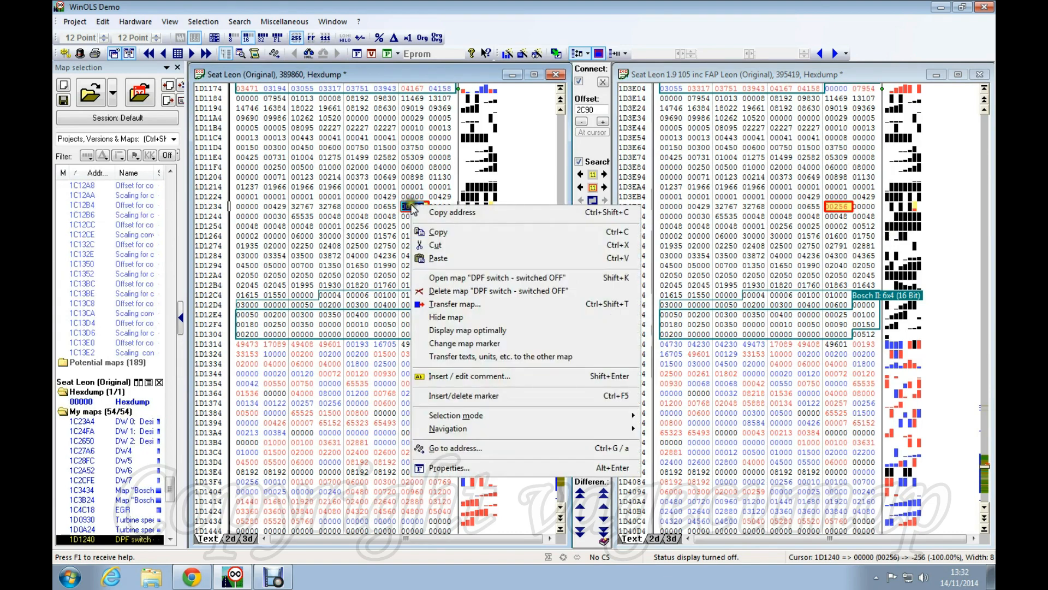
{"action": "left_click", "coordinate": [470, 304]}
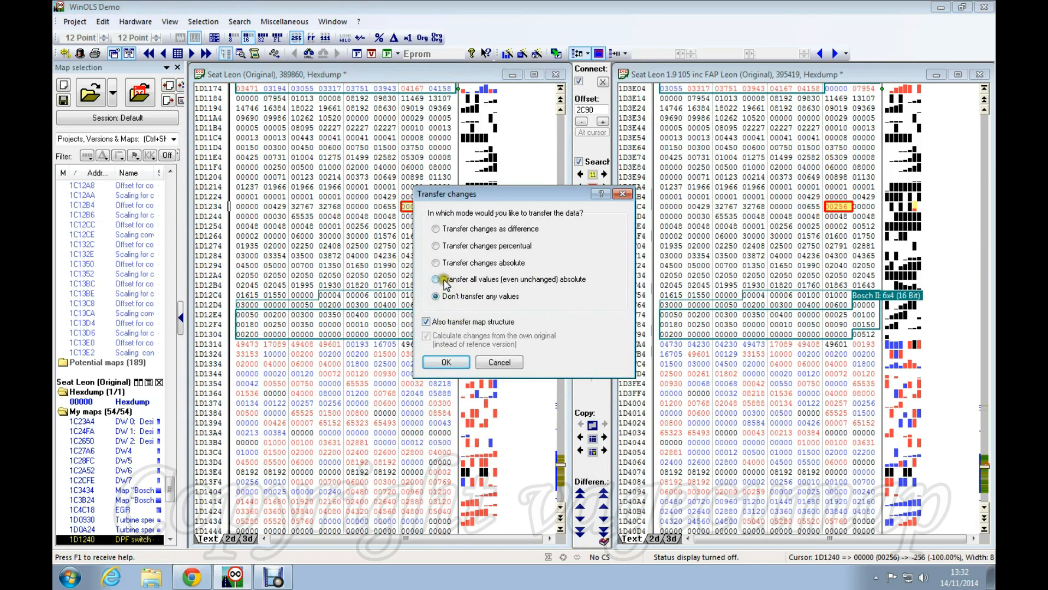
{"action": "left_click", "coordinate": [436, 279]}
{"action": "left_click", "coordinate": [447, 362]}
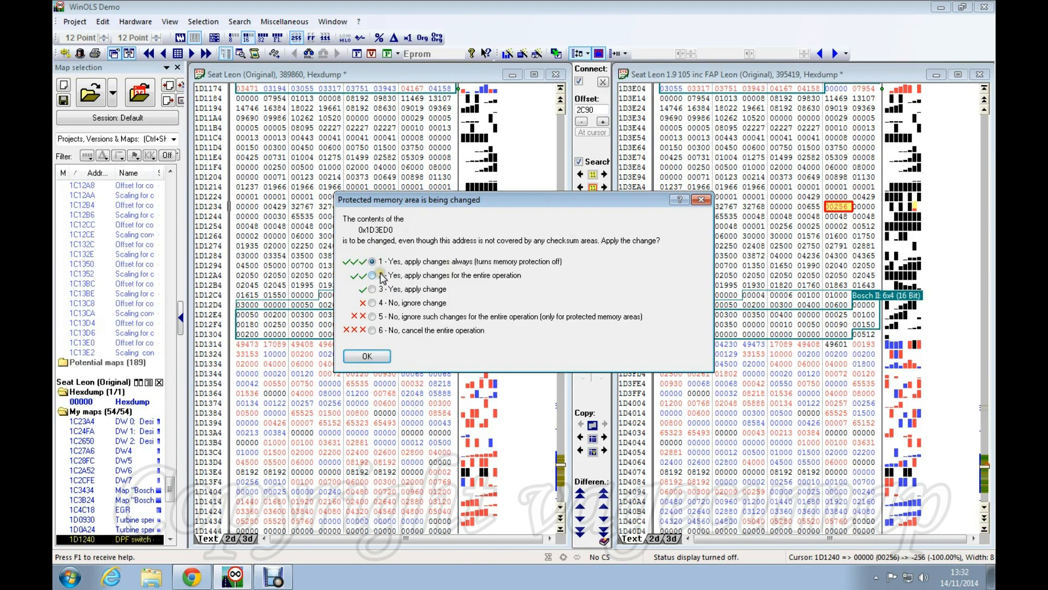
{"action": "left_click", "coordinate": [368, 356]}
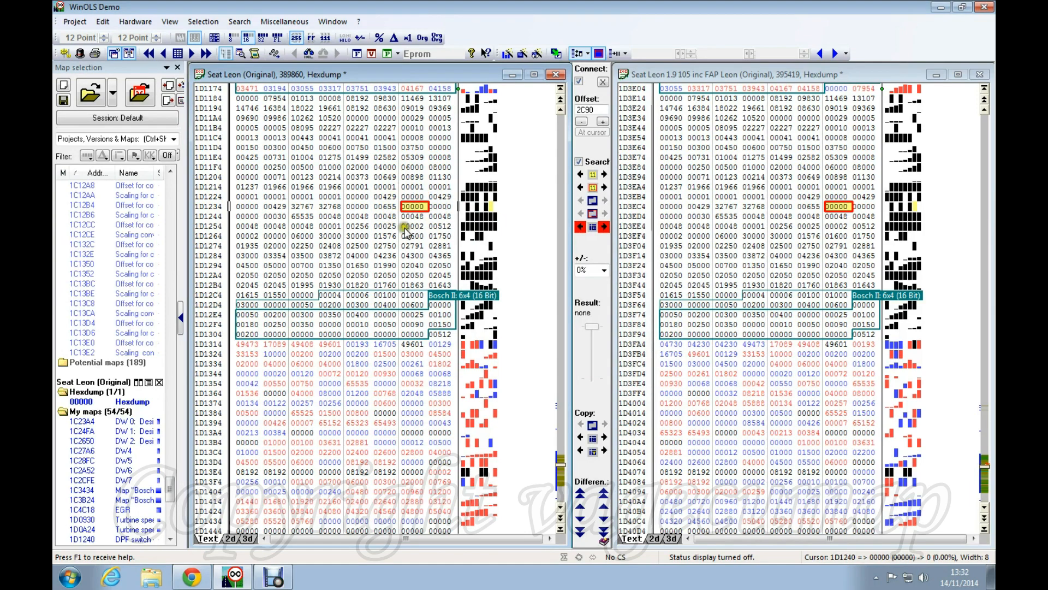
{"action": "left_click", "coordinate": [406, 208]}
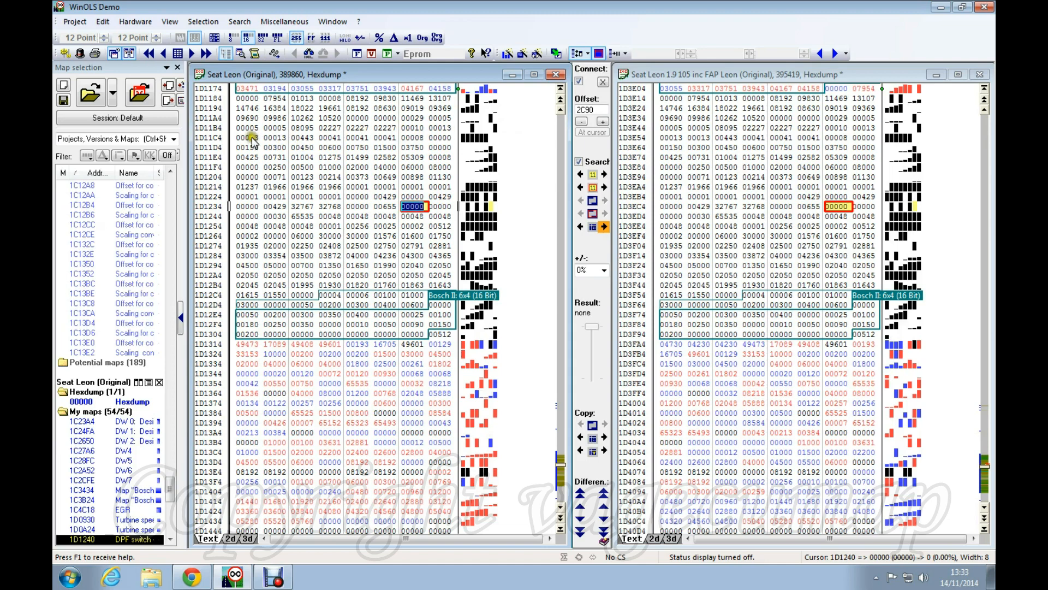
Examine the eight-value row at 1D11C4 and the neighbouring cells in the 389860 hexdump against the connected 395419 file
{"action": "left_click_drag", "start_coordinate": [249, 138], "coordinate": [438, 136]}
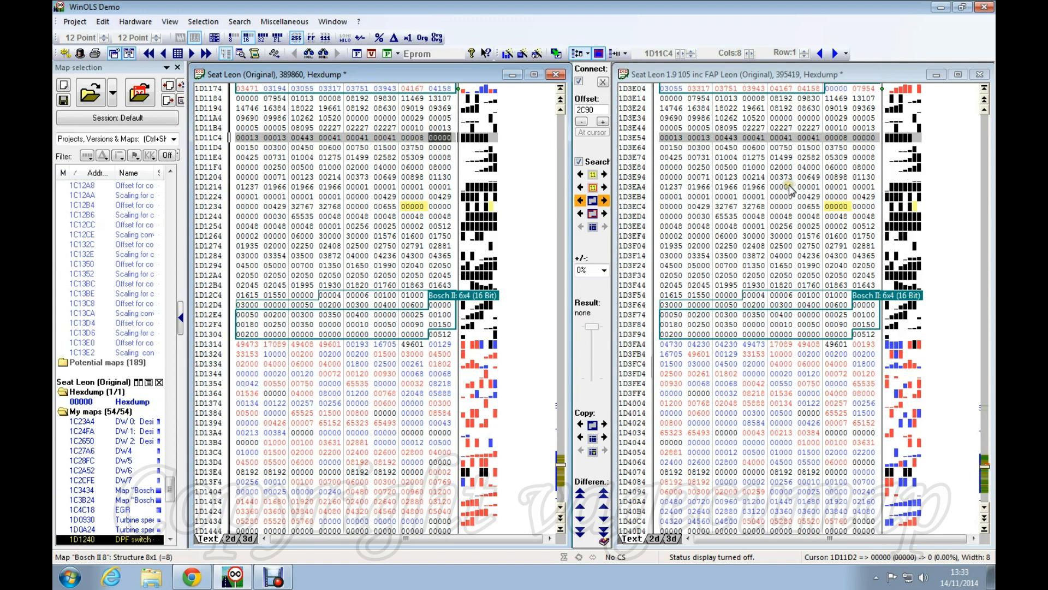
{"action": "left_click", "coordinate": [270, 159]}
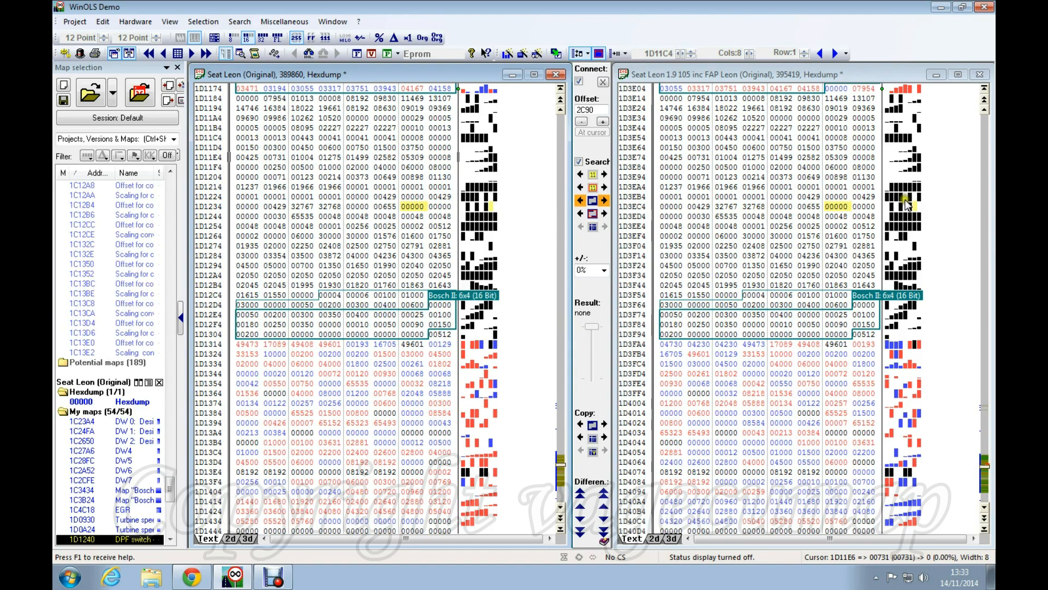
{"action": "right_click", "coordinate": [253, 139]}
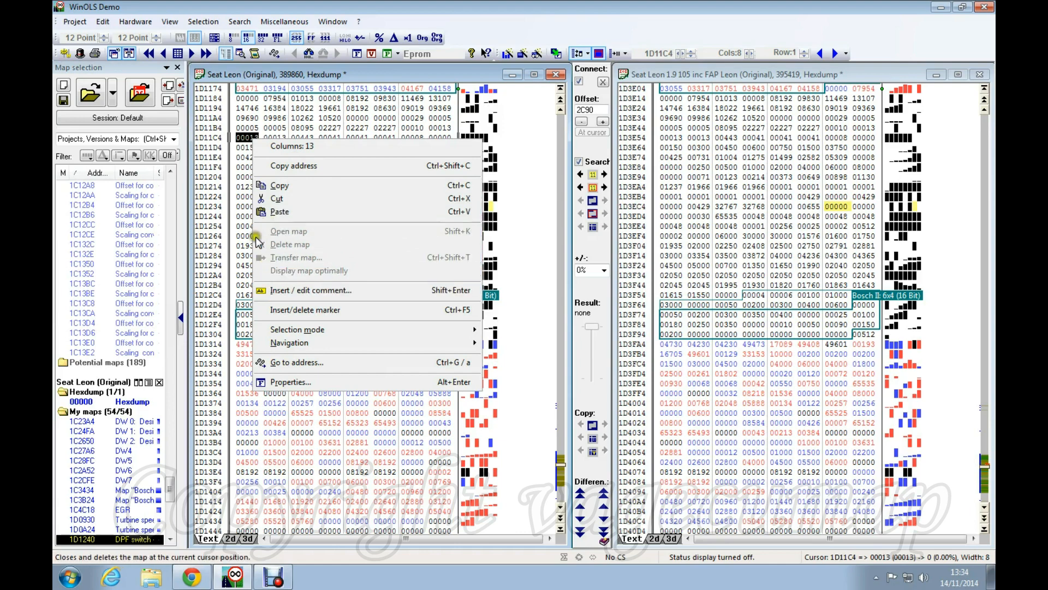
{"action": "left_click", "coordinate": [307, 128]}
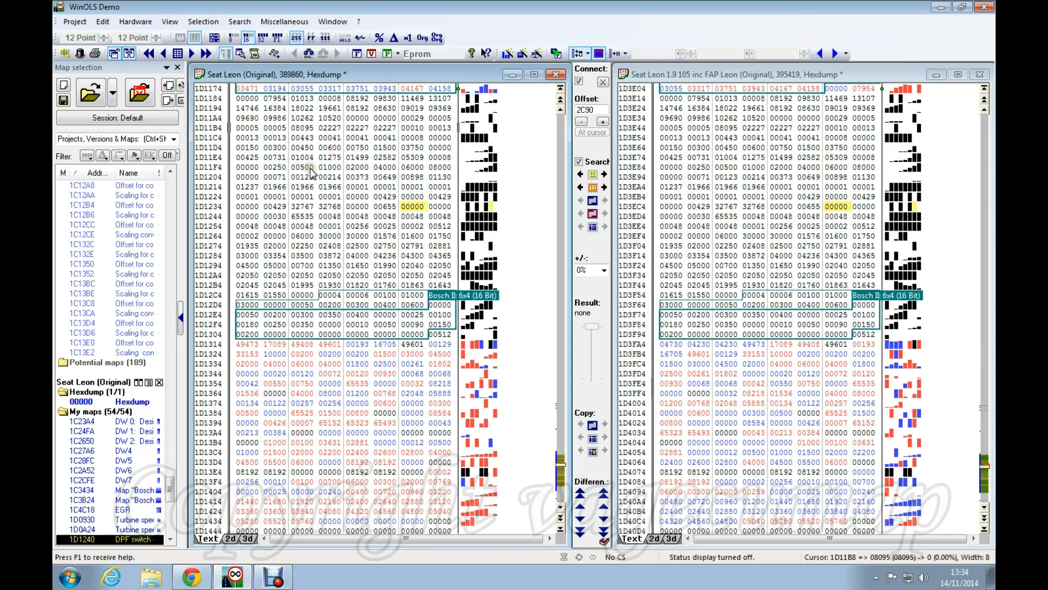
Open the potential 6x4 16-bit Bosch map at 1D12E2 in the 389860 file to add it to My maps, and close its window
{"action": "double_click", "coordinate": [441, 295]}
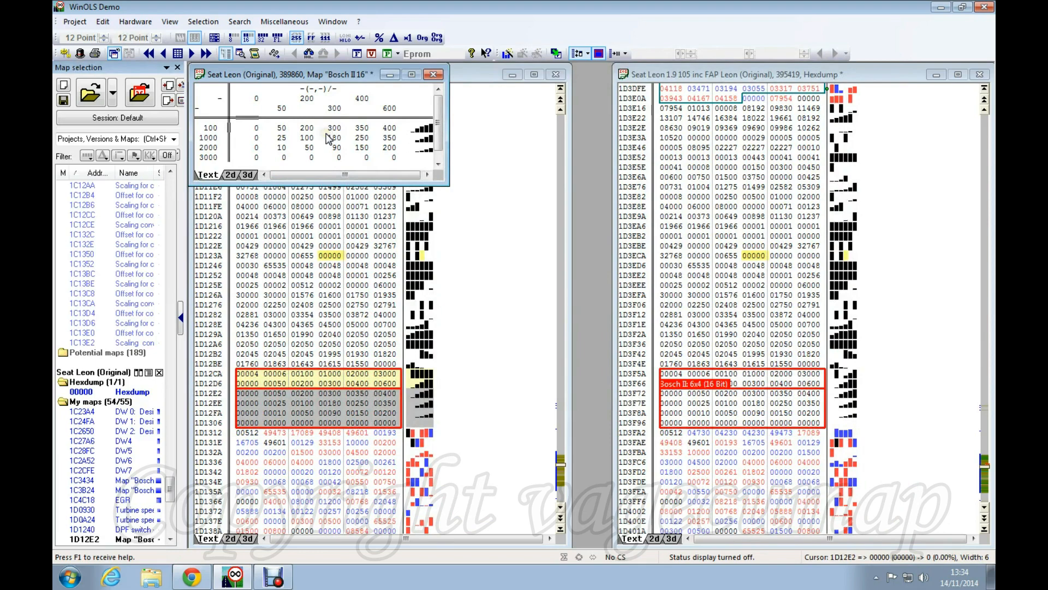
{"action": "left_click", "coordinate": [434, 75]}
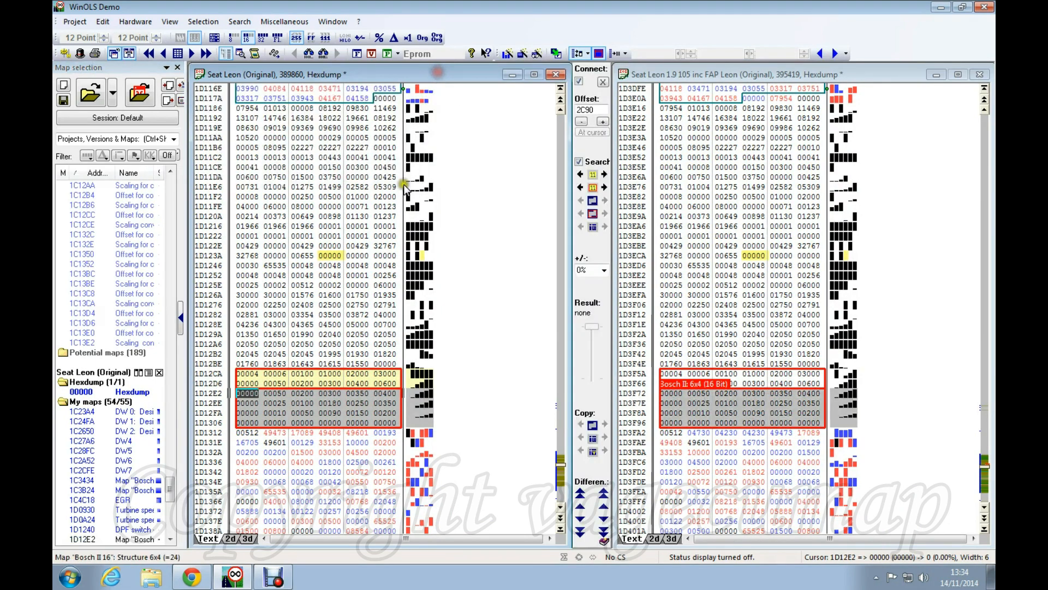
{"action": "right_click", "coordinate": [287, 403]}
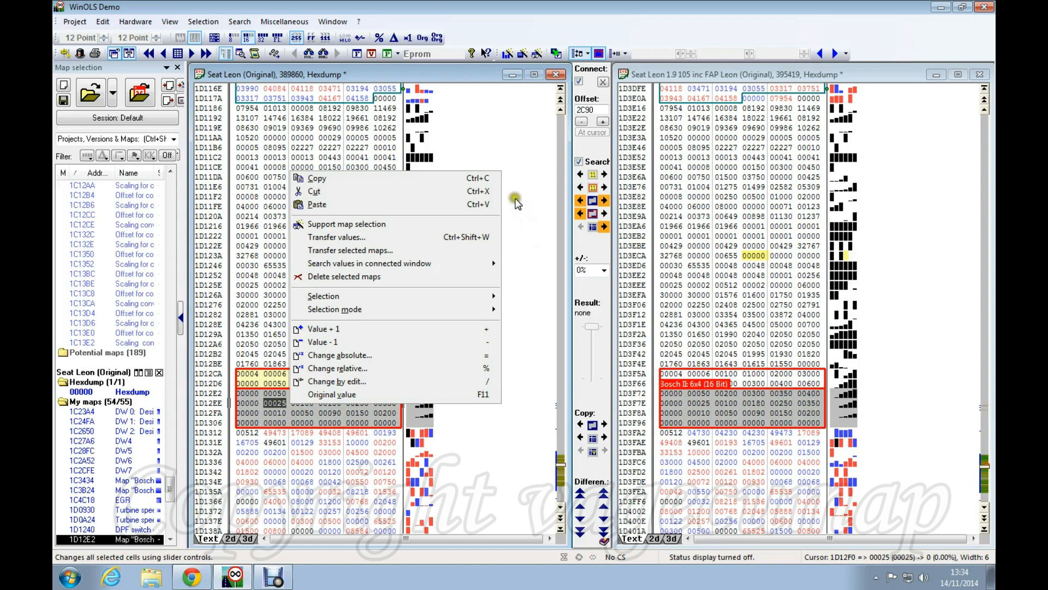
{"action": "left_click", "coordinate": [350, 448]}
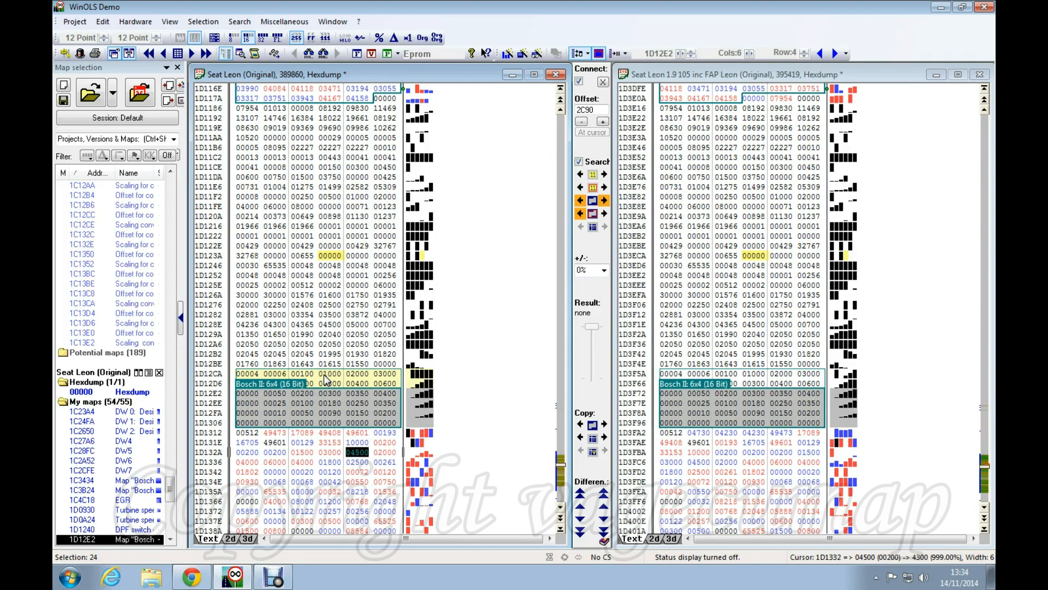
Check the cells from 1D1312 to 1D1322 directly after the 6x4 map in the 389860 hexdump against the 395419 file
{"action": "left_click", "coordinate": [274, 434]}
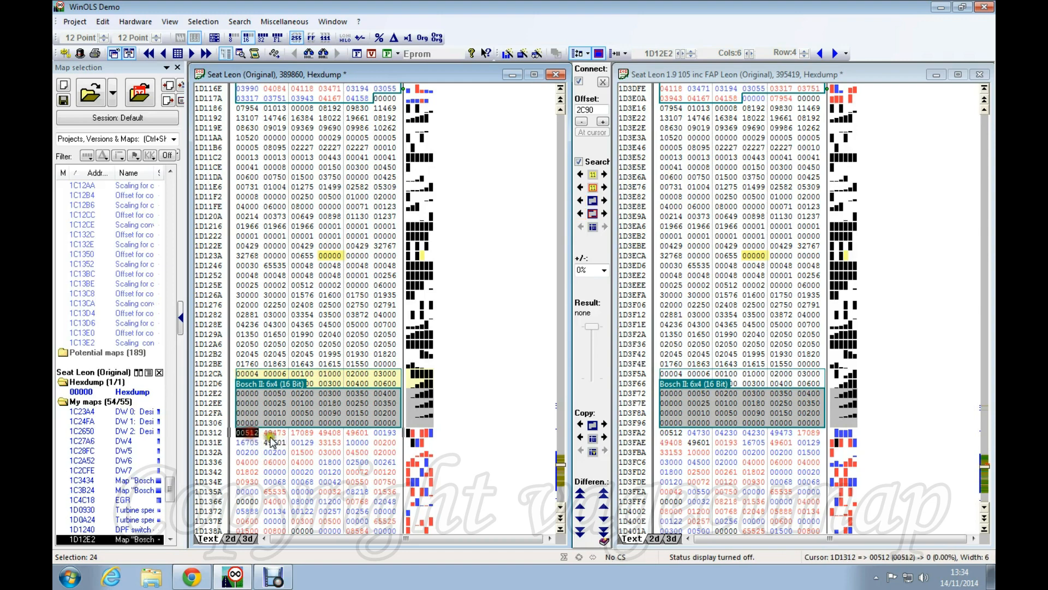
{"action": "left_click", "coordinate": [334, 434]}
{"action": "left_click", "coordinate": [360, 433]}
{"action": "left_click", "coordinate": [385, 434]}
{"action": "left_click", "coordinate": [256, 443]}
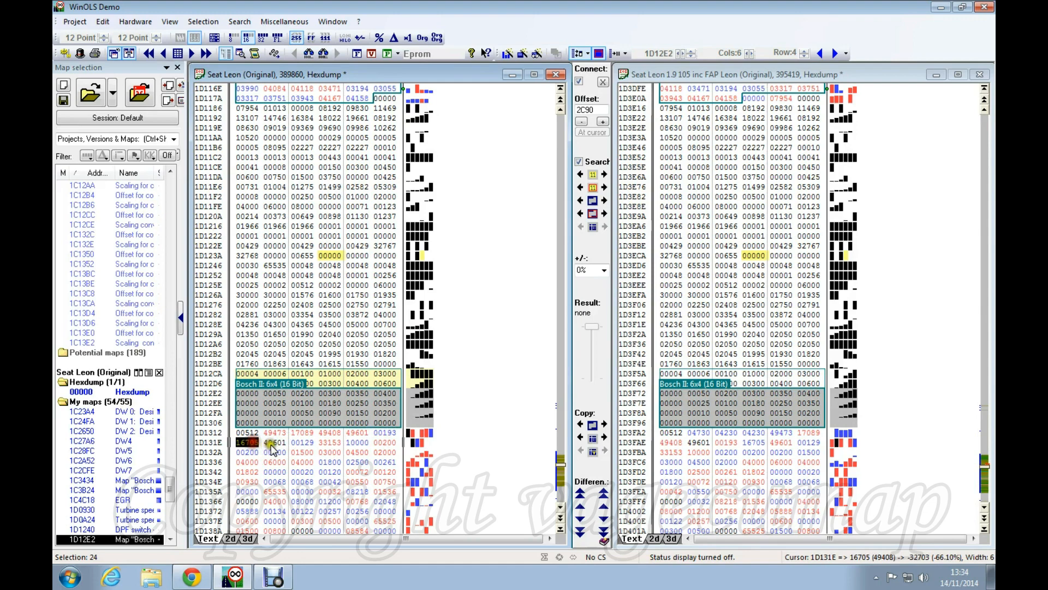
{"action": "left_click", "coordinate": [276, 442]}
{"action": "left_click", "coordinate": [303, 442]}
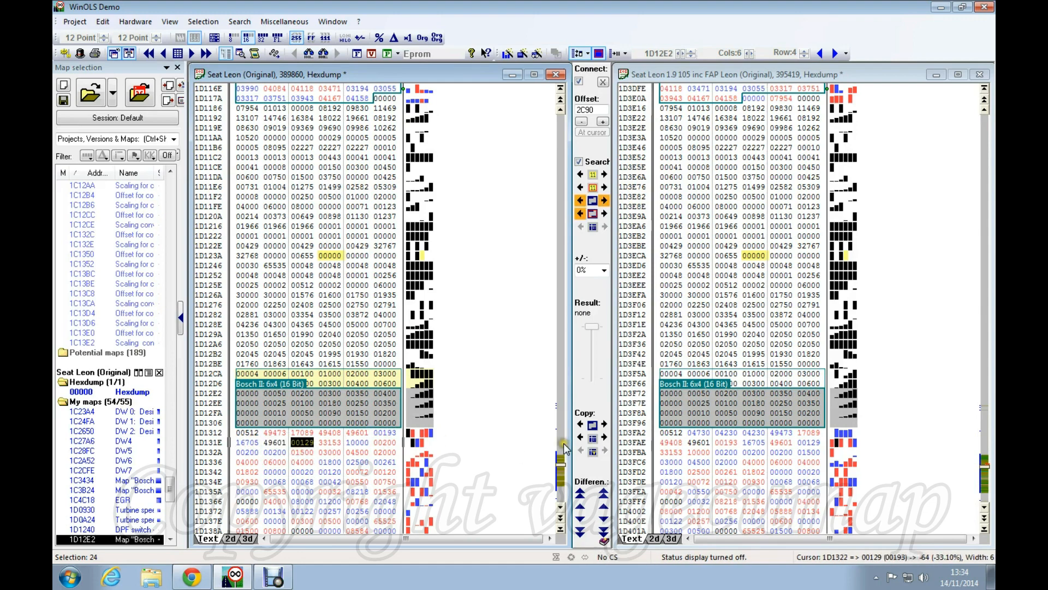